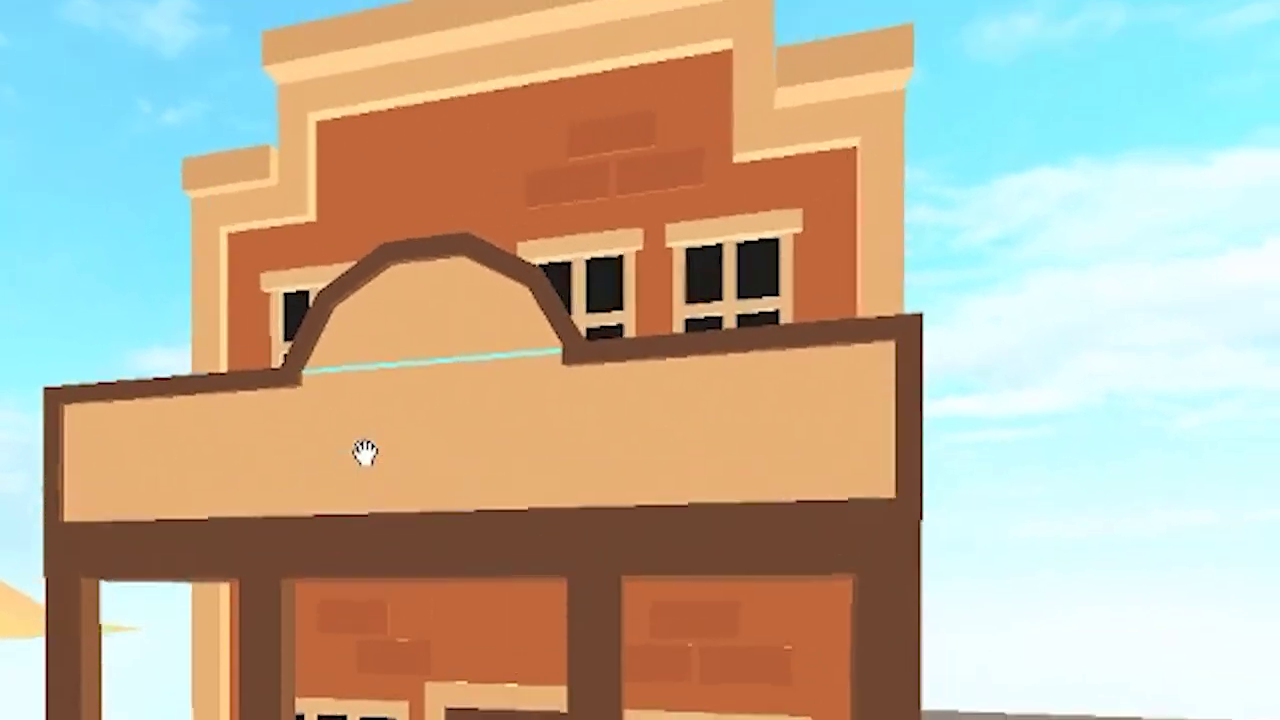
# Step: Examine the Western building's blank sign board and porch from the front and side
pyautogui.moveTo(365, 452); pyautogui.dragTo(366, 454, button='right')
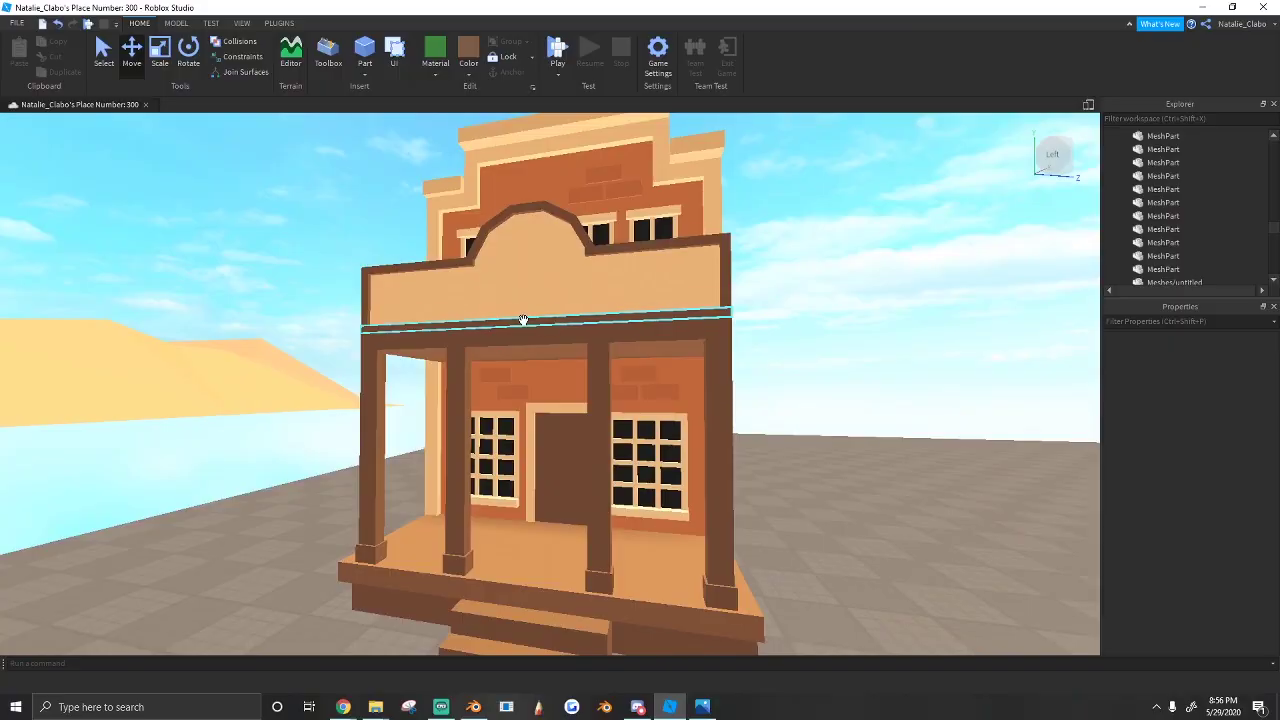
pyautogui.press('w')
pyautogui.press('d')
pyautogui.press('d')
pyautogui.press('w')
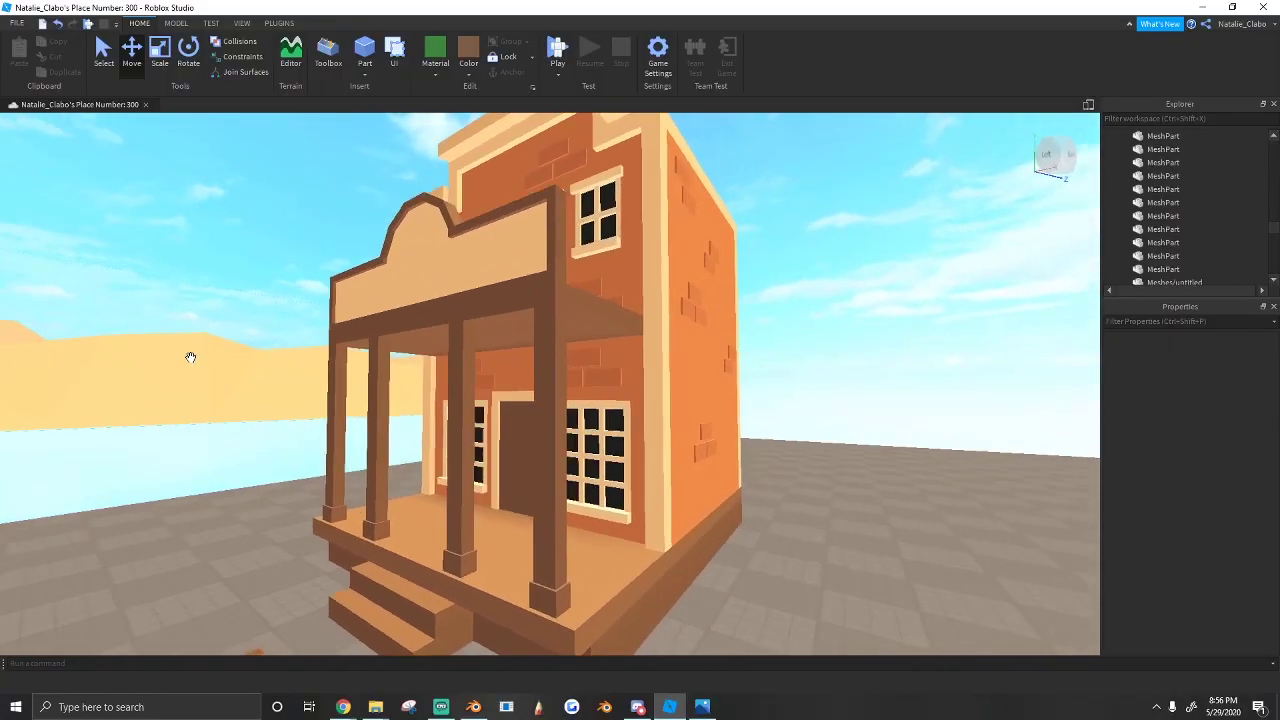
pyautogui.moveTo(191, 355); pyautogui.dragTo(192, 362, button='right')
pyautogui.press('s')
pyautogui.press('w')
# Step: Switch to Chrome and view the Wild West font category on fontspace.com
pyautogui.click(343, 707)
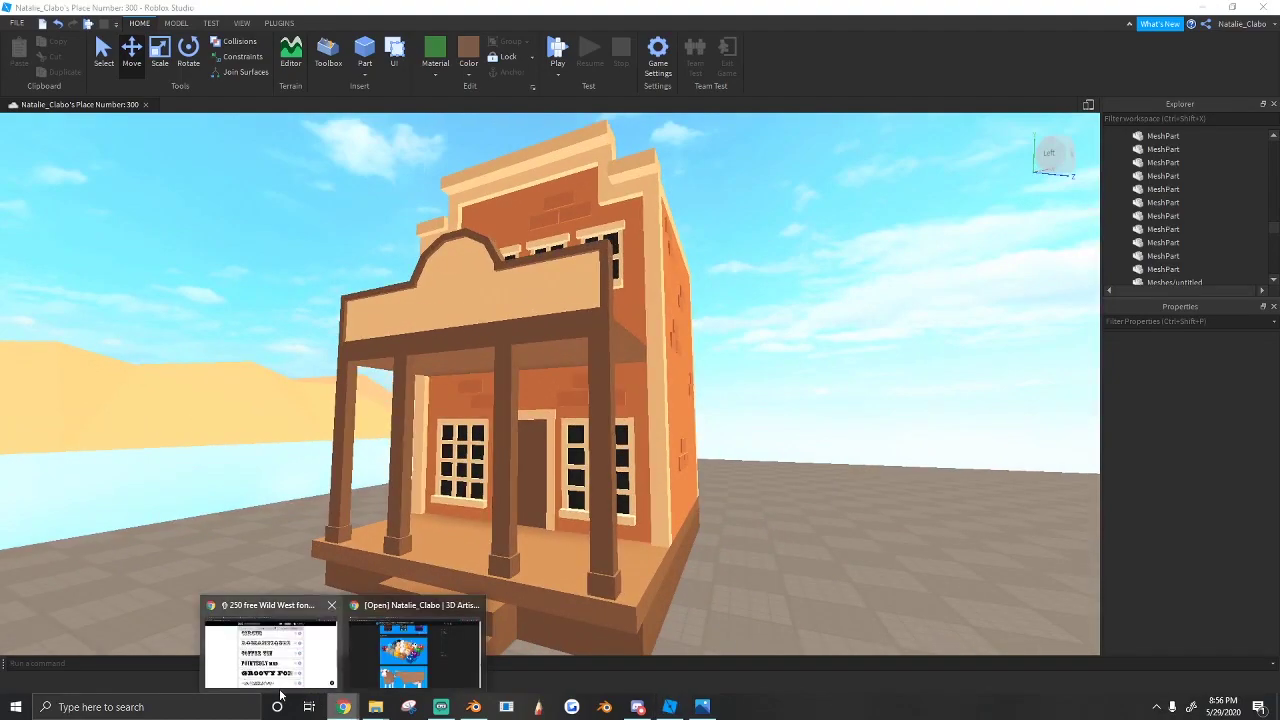
pyautogui.click(272, 650)
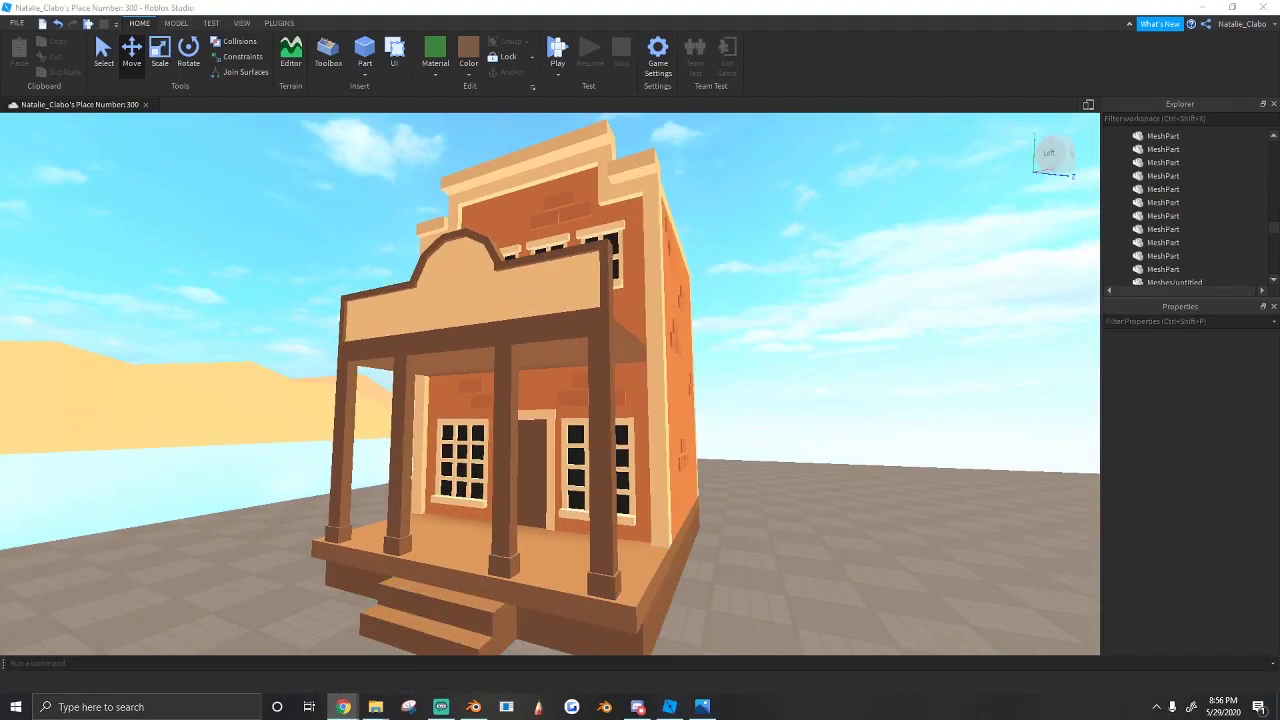
pyautogui.click(343, 707)
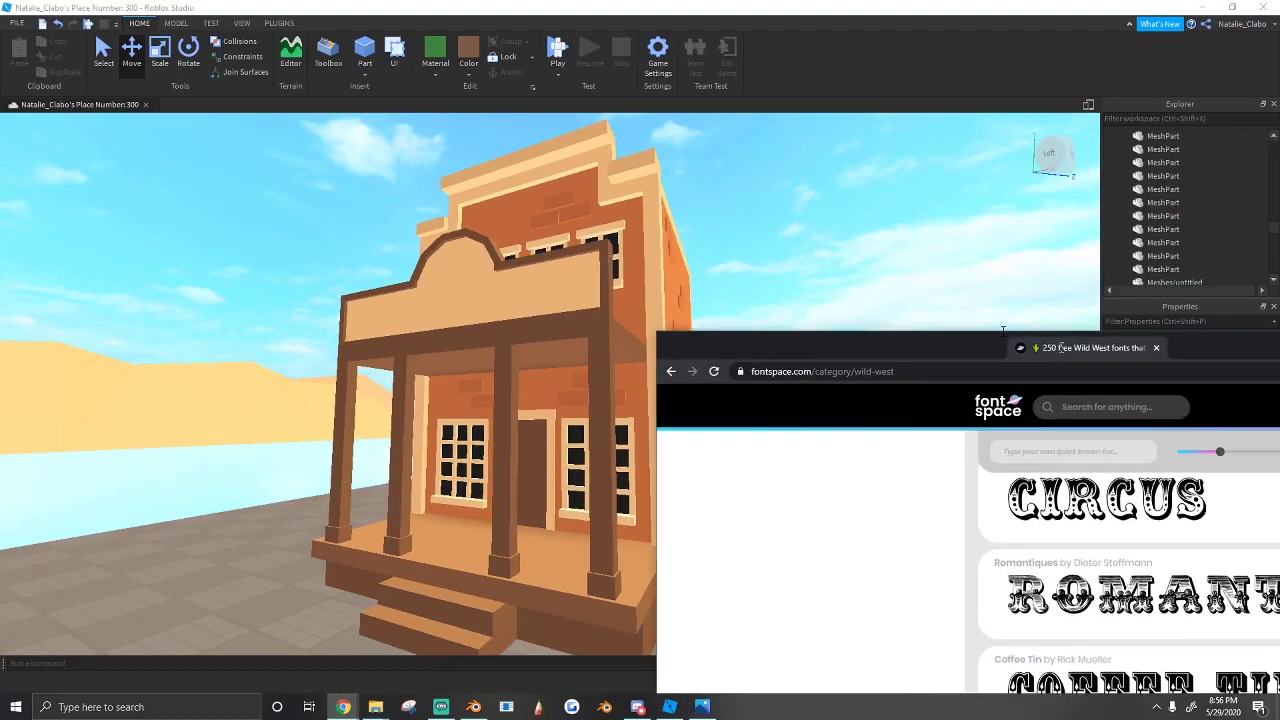
pyautogui.scroll(-1, 400, 260)
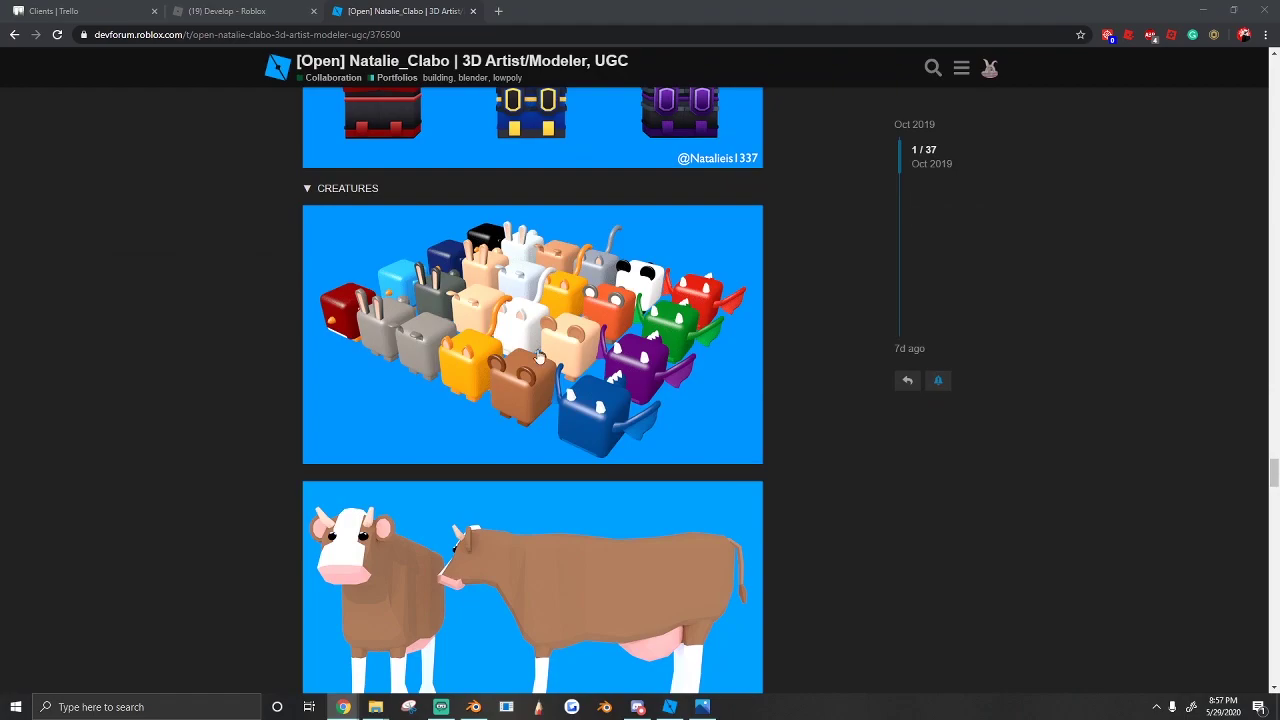
# Step: Switch to Blender and add a text object at the scene origin
pyautogui.click(474, 707)
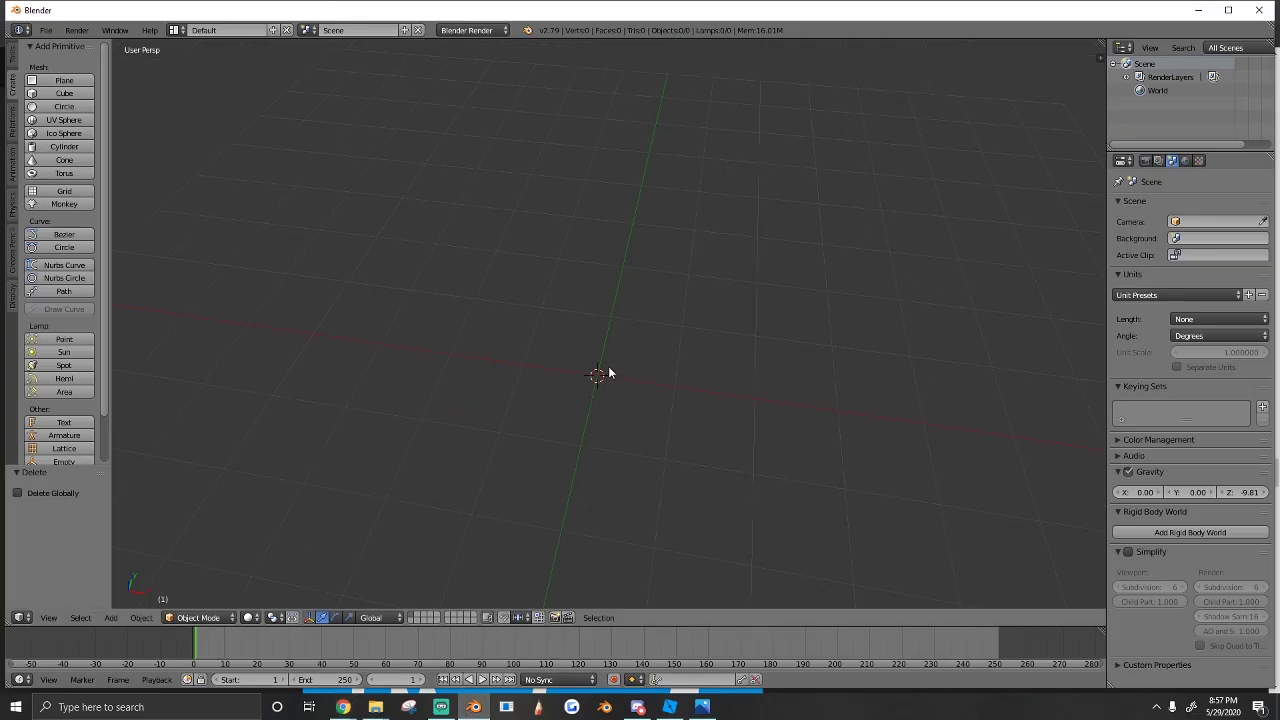
pyautogui.scroll(-2, 60, 432)
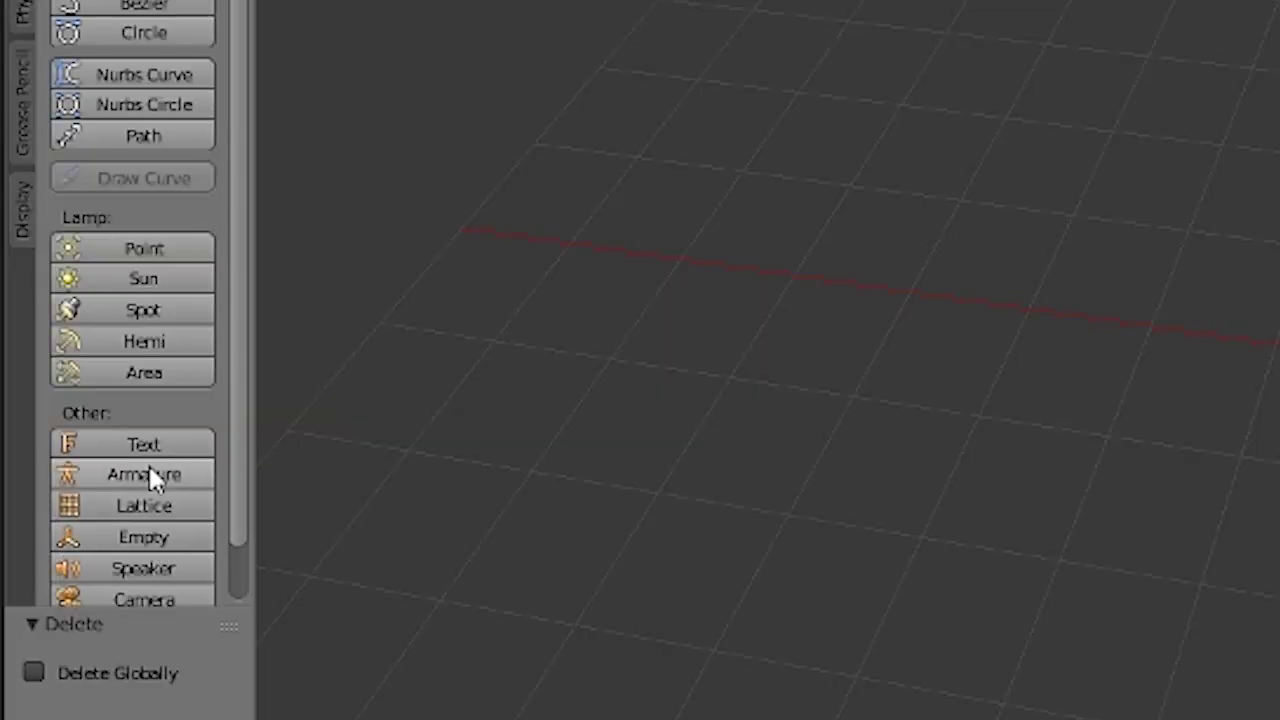
pyautogui.click(65, 396)
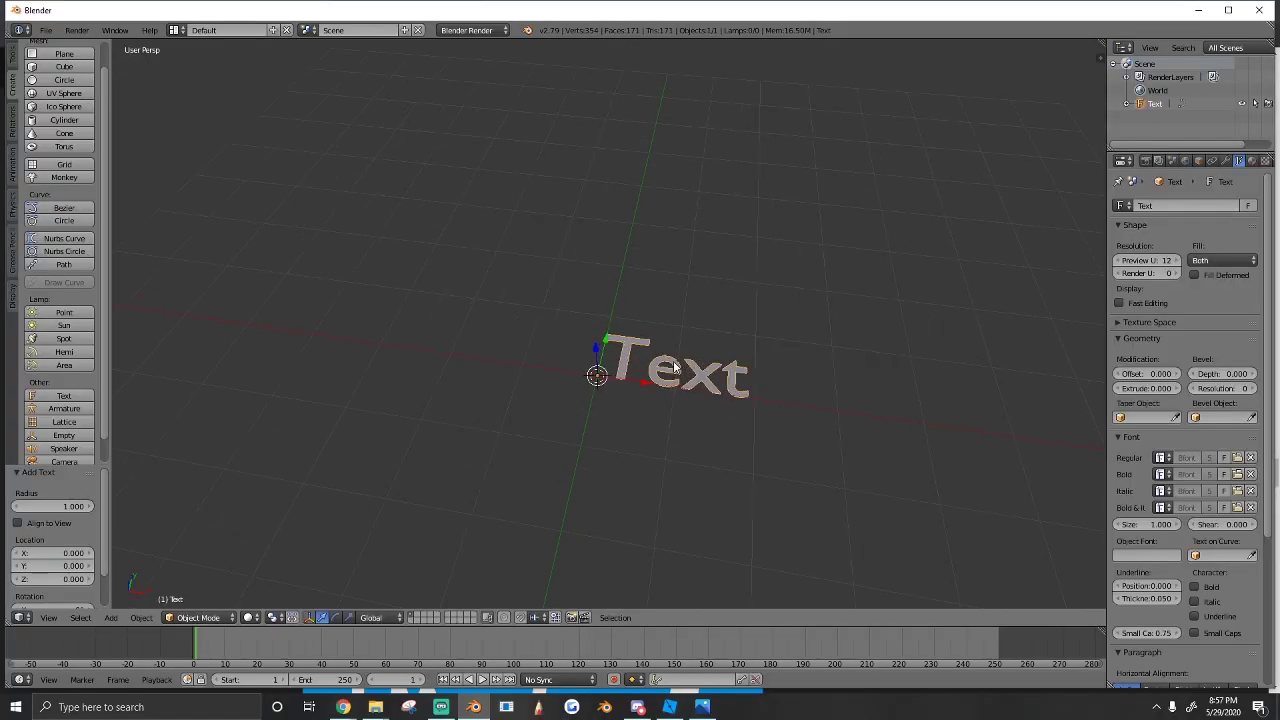
# Step: Replace the text object's default wording with SHOP and return to Object Mode
pyautogui.press('Tab')
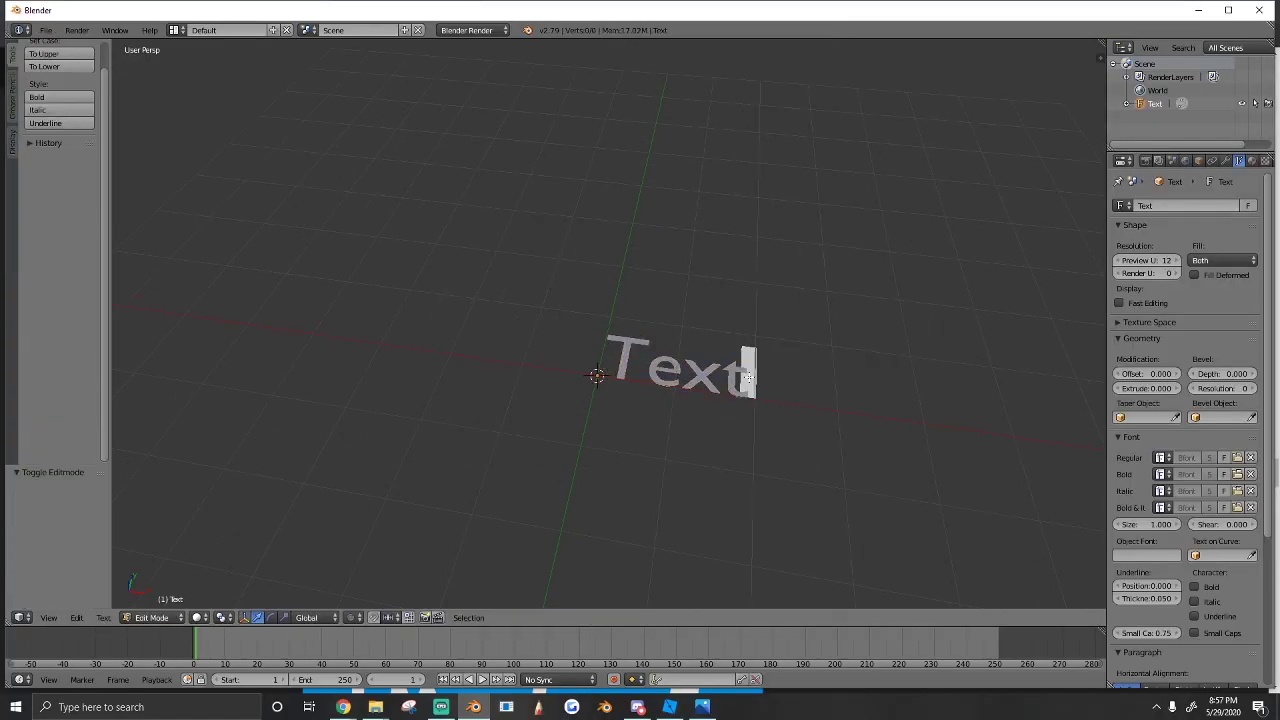
pyautogui.press('BackSpace')
pyautogui.press('BackSpace')
pyautogui.press('BackSpace')
pyautogui.press('BackSpace')
pyautogui.press('Tab')
pyautogui.press('Tab')
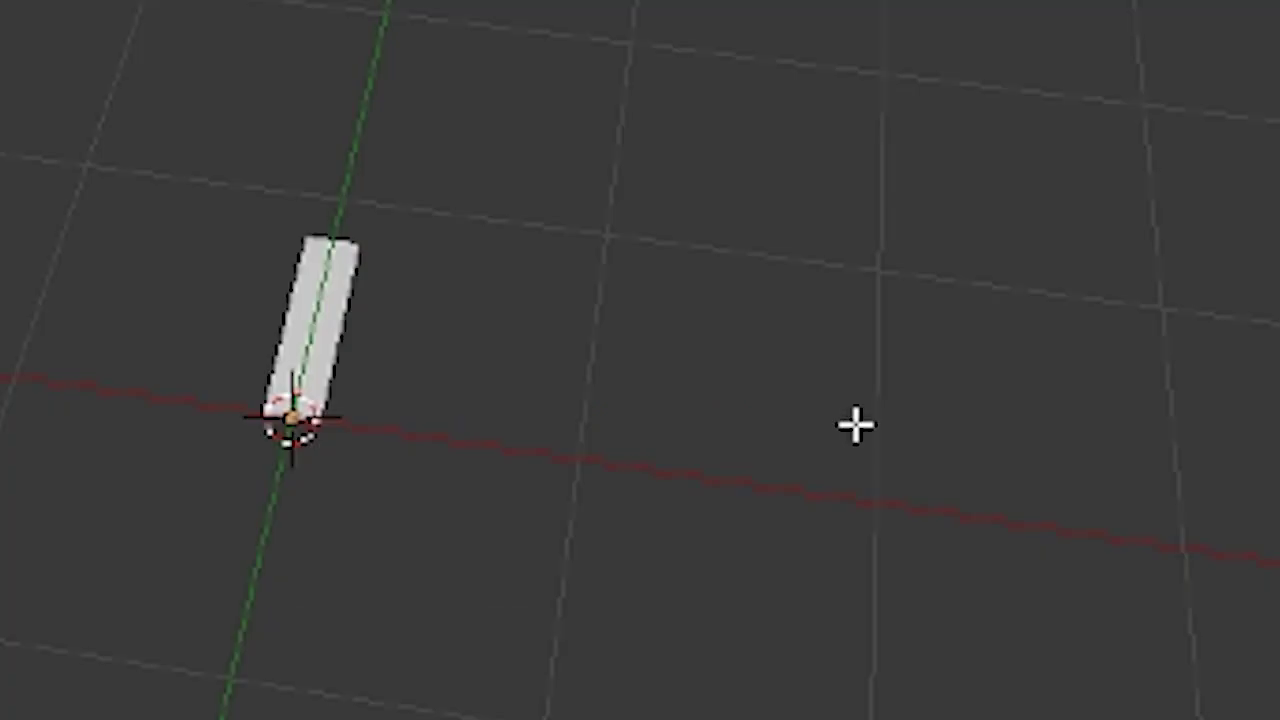
pyautogui.write('SHIO')
pyautogui.press('BackSpace')
pyautogui.press('BackSpace')
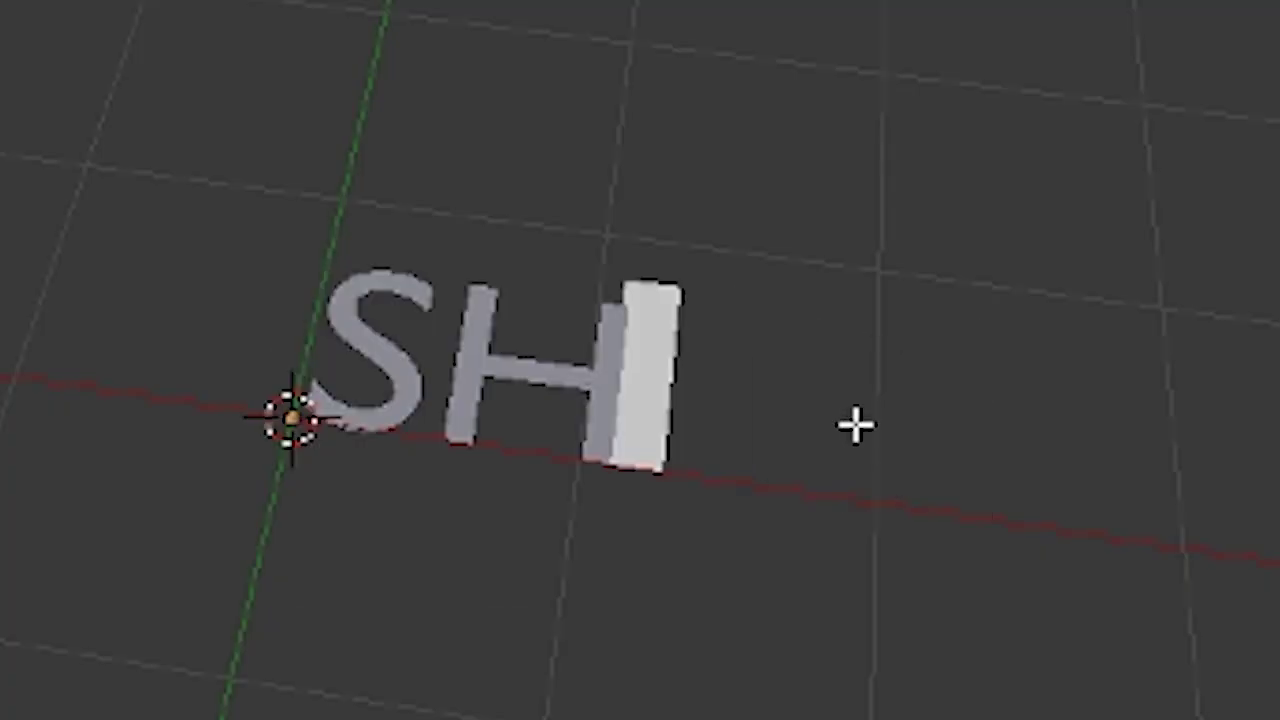
pyautogui.write('OP')
pyautogui.press('Tab')
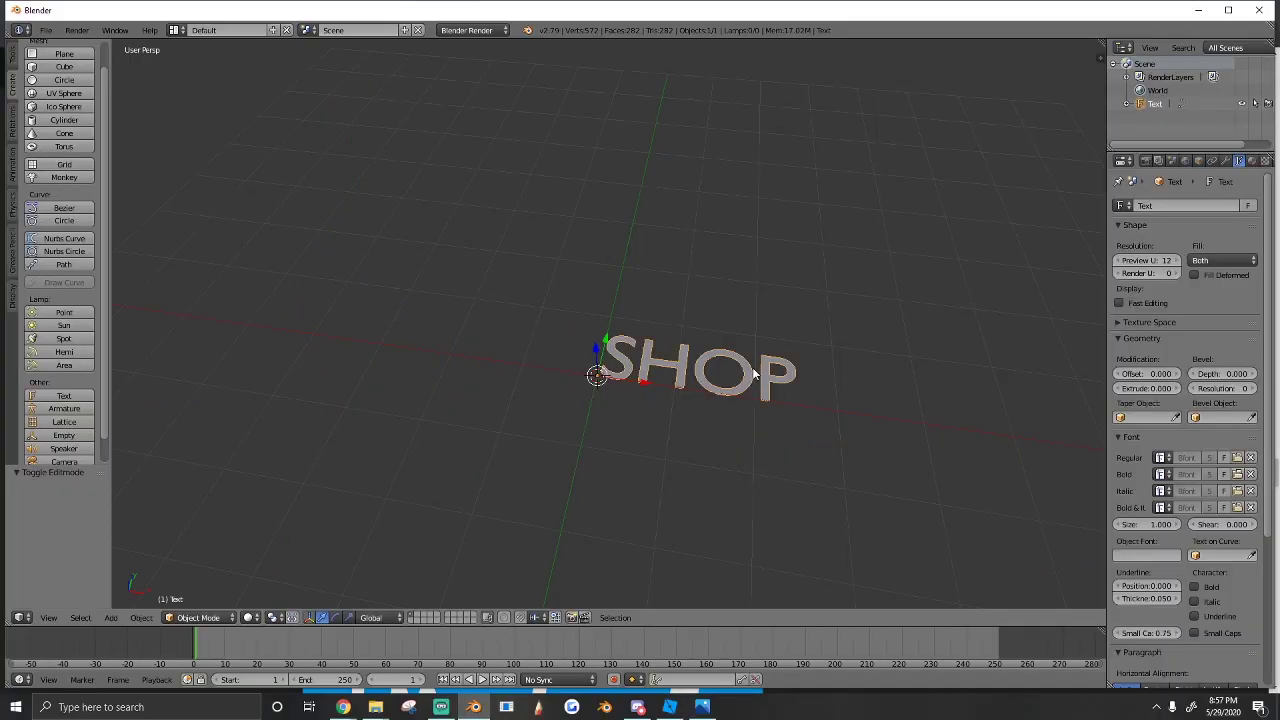
# Step: Load PointedlyMad-iAvV.ttf from the downloaded font folder as the SHOP text's regular font
pyautogui.hotkey('shift', 'f')
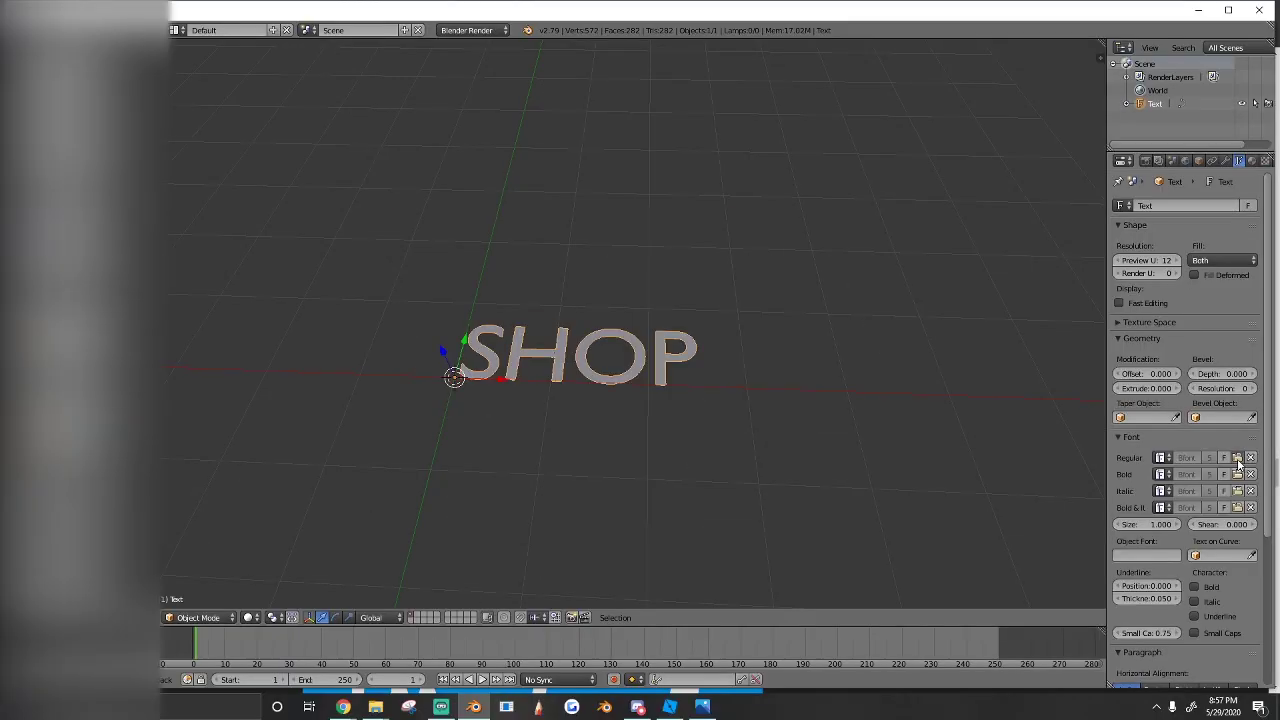
pyautogui.click(1206, 345)
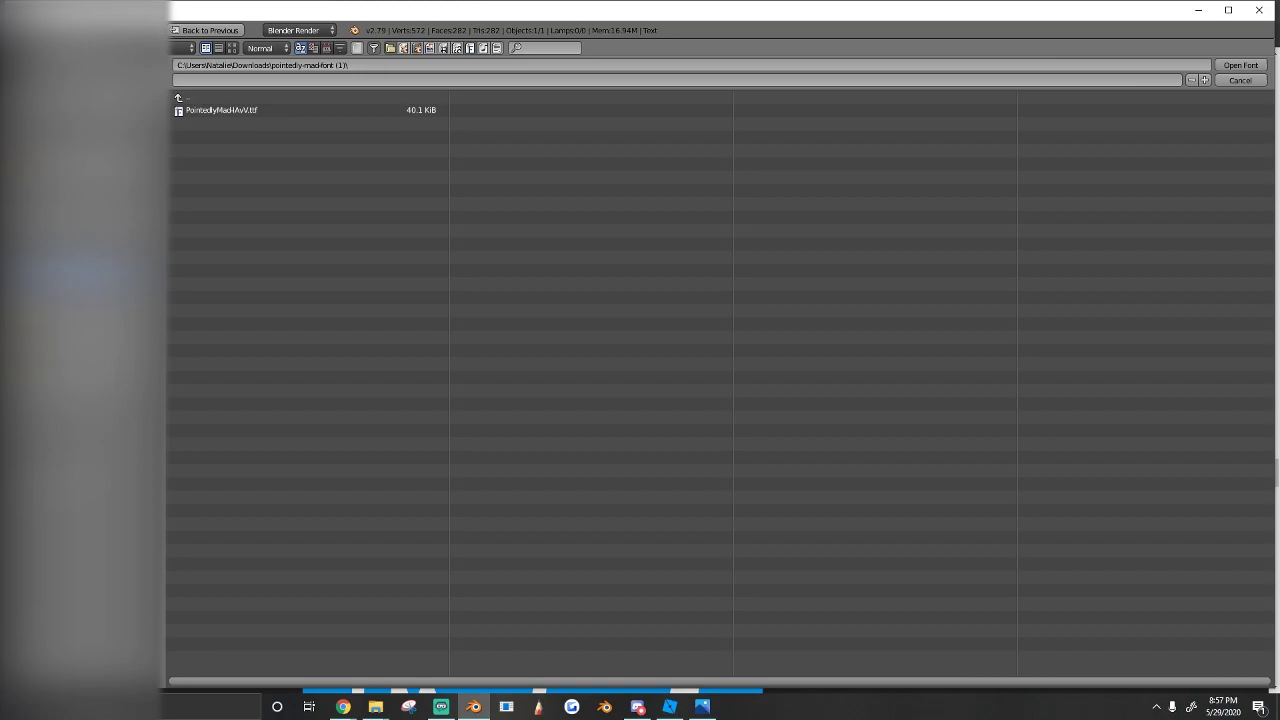
pyautogui.click(212, 112)
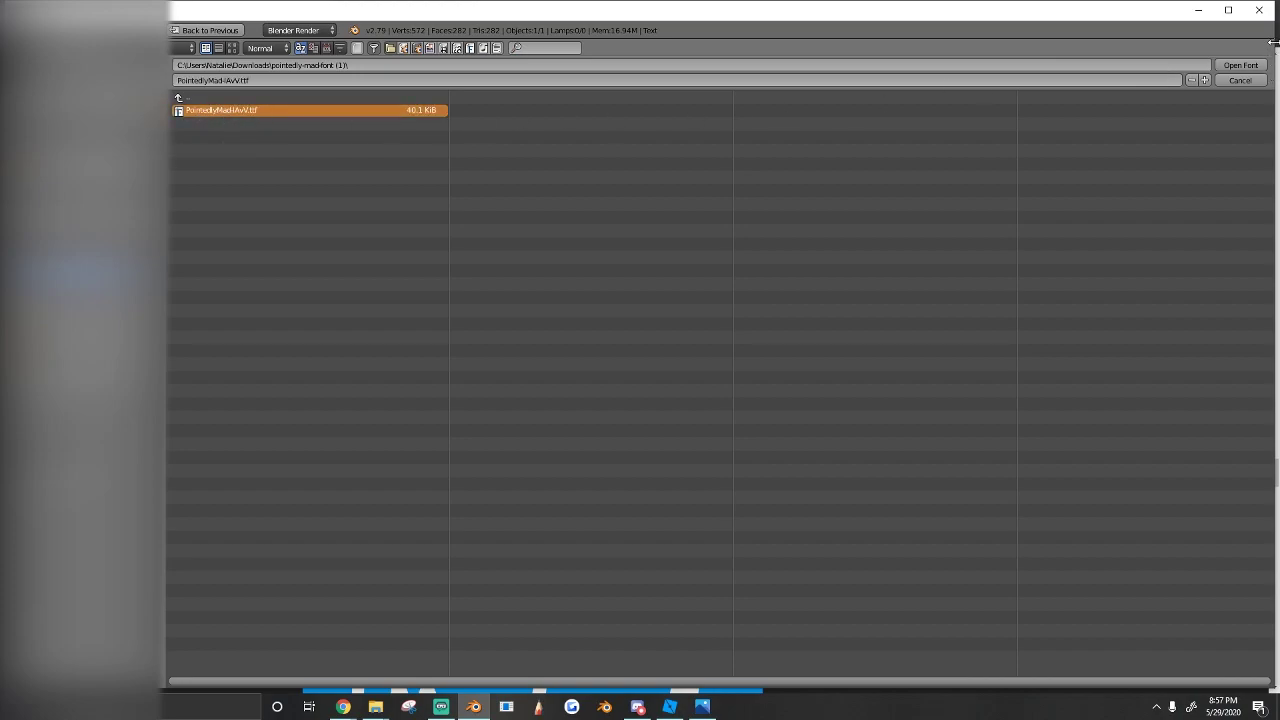
pyautogui.click(1240, 65)
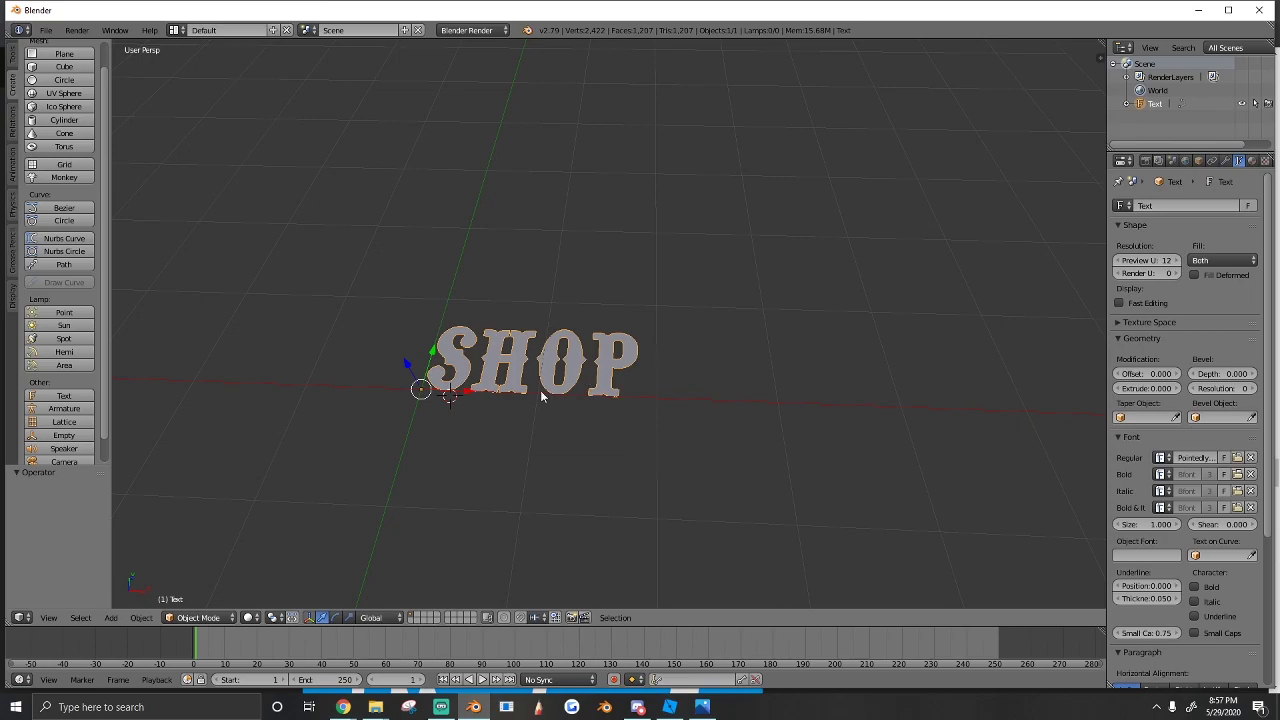
# Step: Convert the SHOP text object to a mesh
pyautogui.press('Tab')
pyautogui.press('Tab')
pyautogui.click(141, 619)
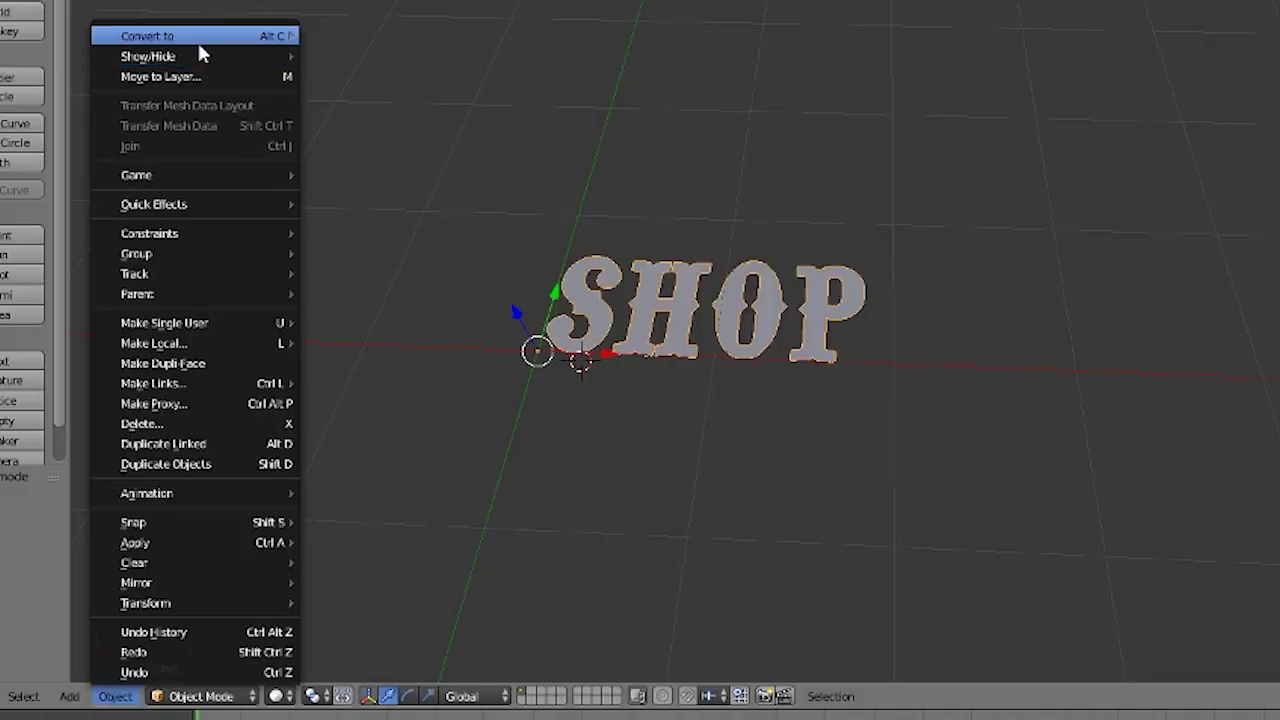
pyautogui.moveTo(195, 181)
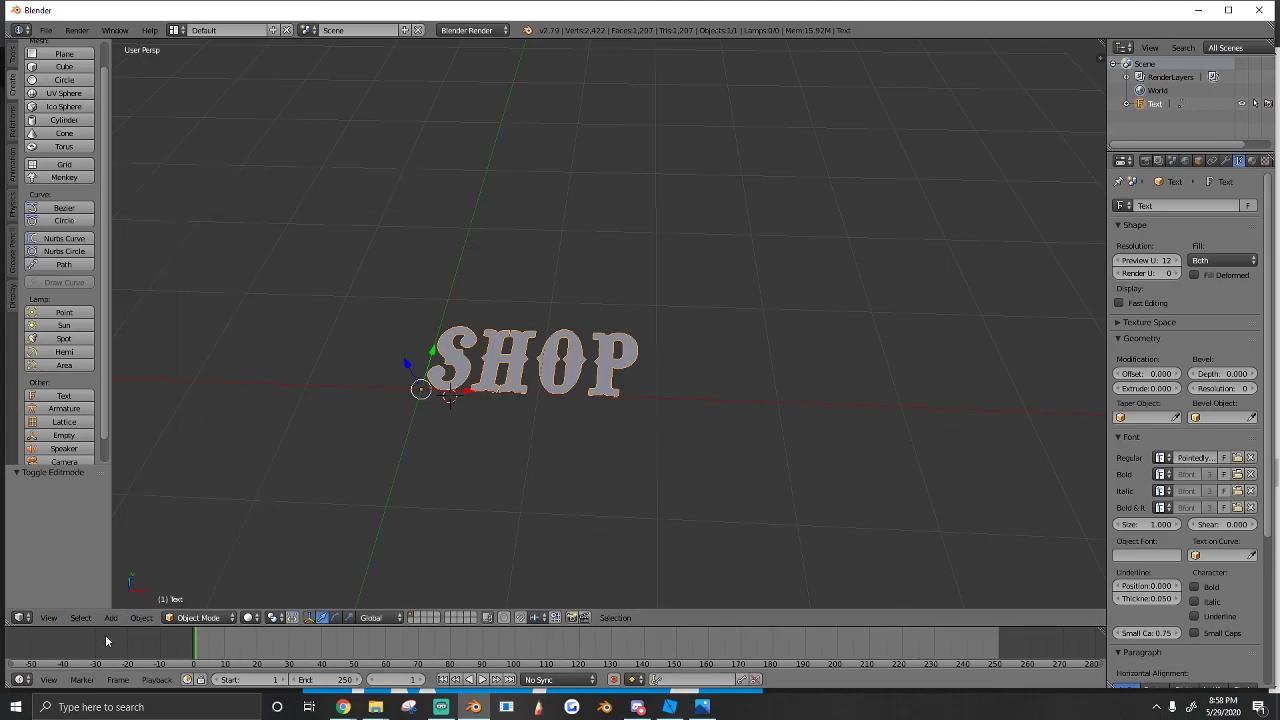
pyautogui.click(141, 617)
pyautogui.moveTo(217, 191)
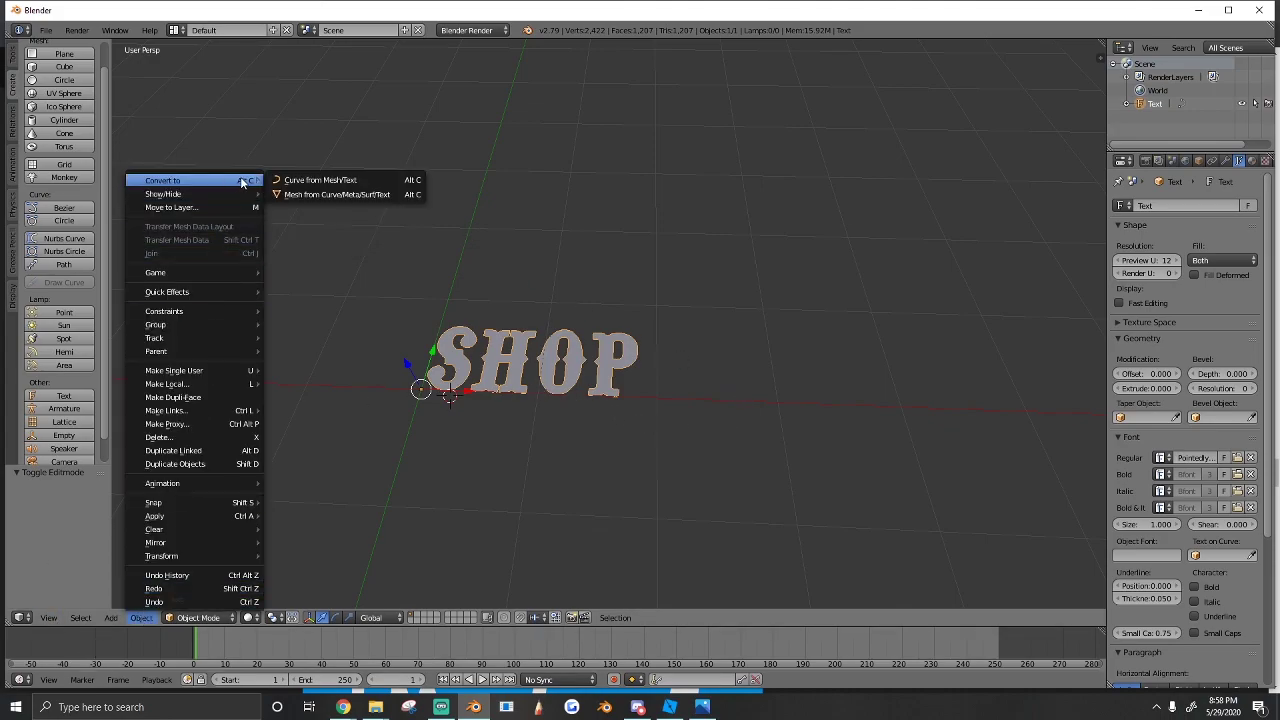
pyautogui.click(317, 192)
# Step: Examine the converted SHOP mesh's triangulation up close in Edit Mode
pyautogui.press('Tab')
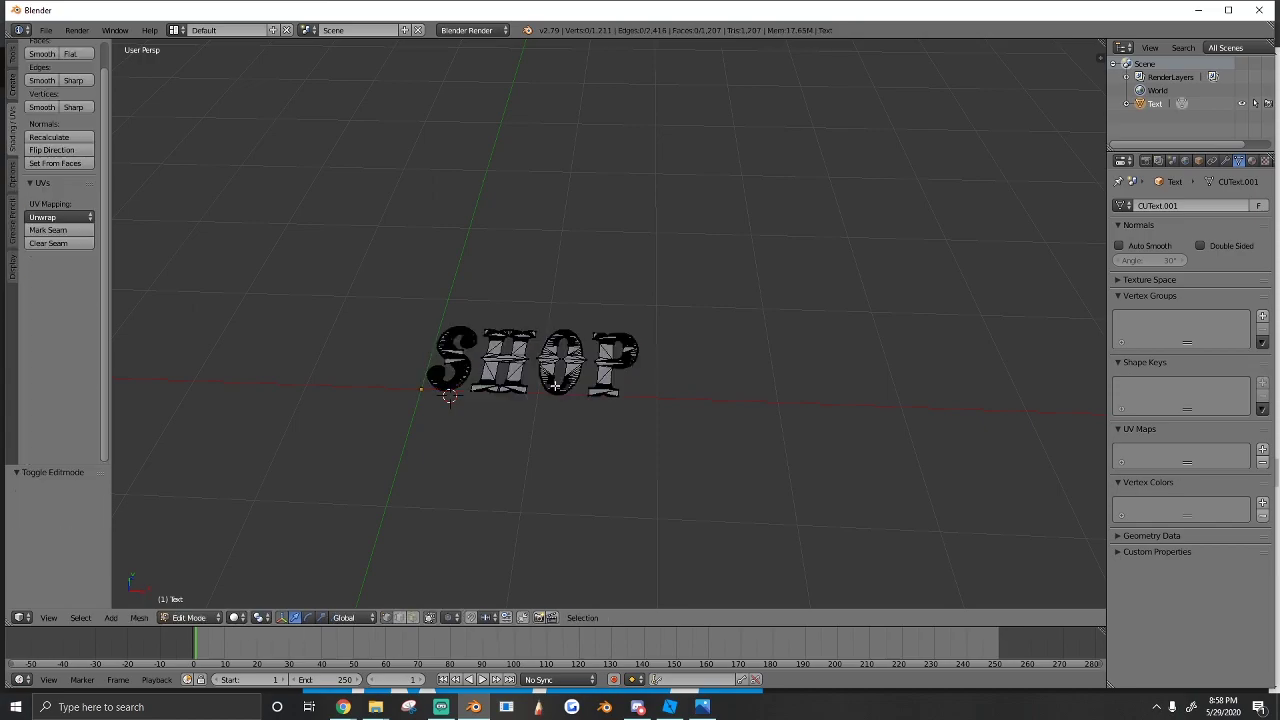
pyautogui.press('a')
pyautogui.hotkey('shift', 'f')
pyautogui.click(604, 338)
pyautogui.press('Tab')
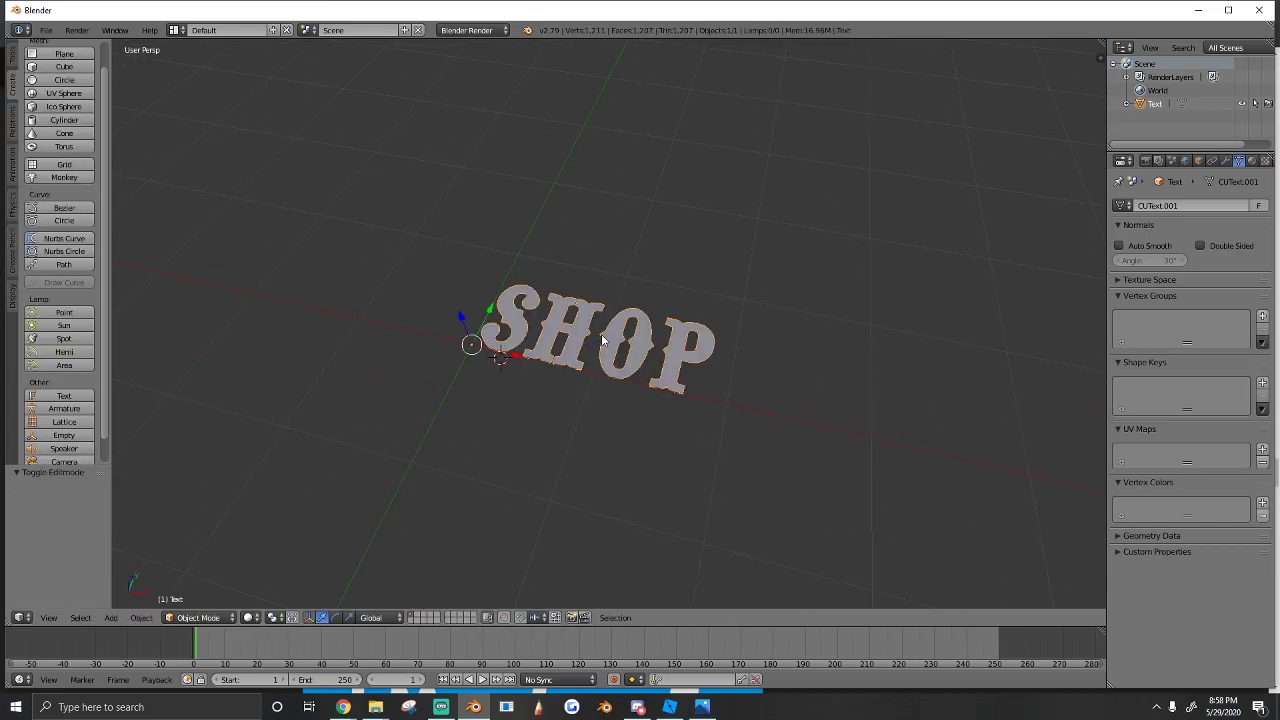
pyautogui.hotkey('shift', 'f')
pyautogui.press('w')
pyautogui.click(613, 362)
pyautogui.press('Tab')
pyautogui.scroll(7, 613, 361)
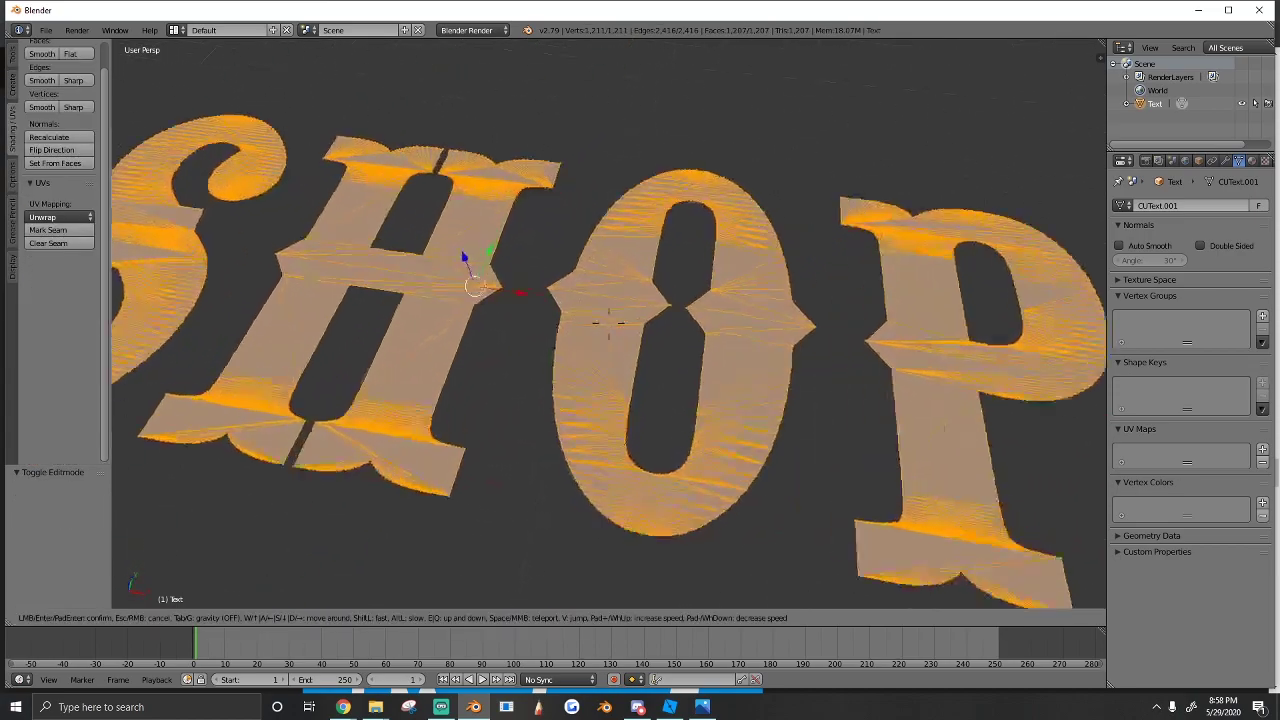
# Step: Try moving one vertex on the inner edge of the letter O and undo the move
pyautogui.rightClick(612, 452)
pyautogui.press('g')
pyautogui.click(640, 403)
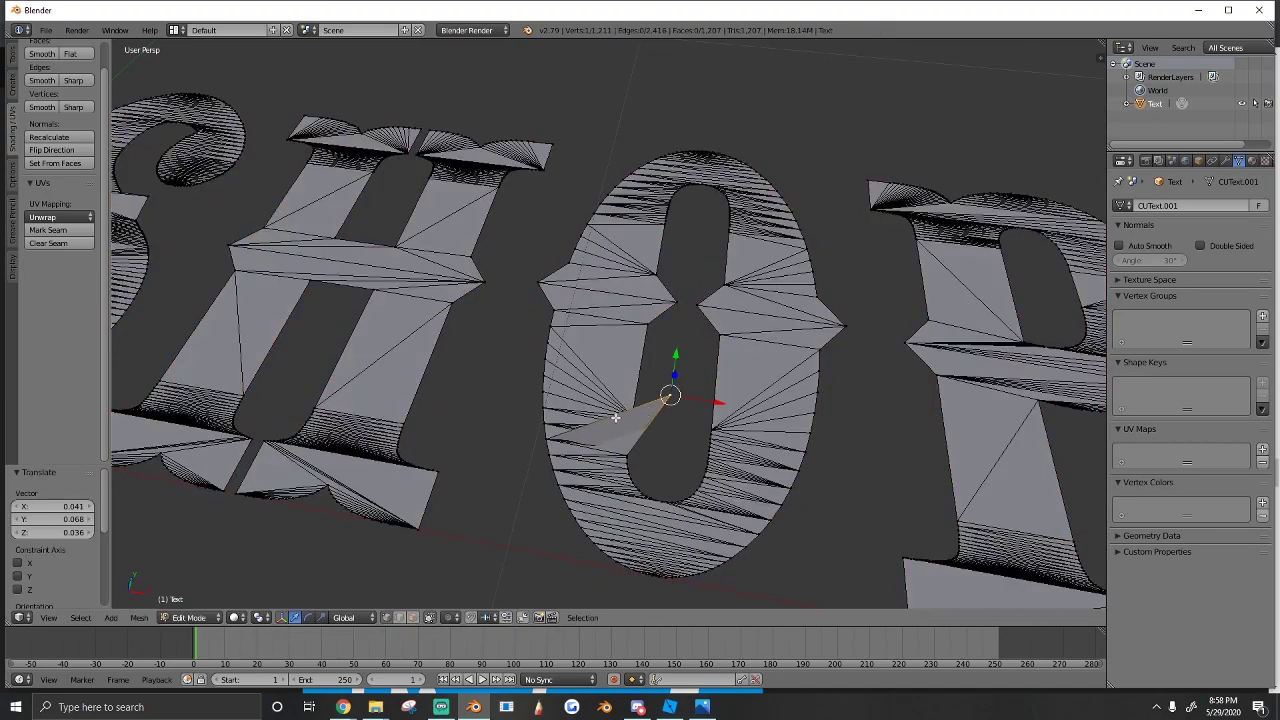
pyautogui.hotkey('ctrl', 'z')
# Step: Select the whole SHOP mesh and simplify its faces with Limited Dissolve
pyautogui.press('a')
pyautogui.press('a')
pyautogui.press('a')
pyautogui.hotkey('shift', 'a')
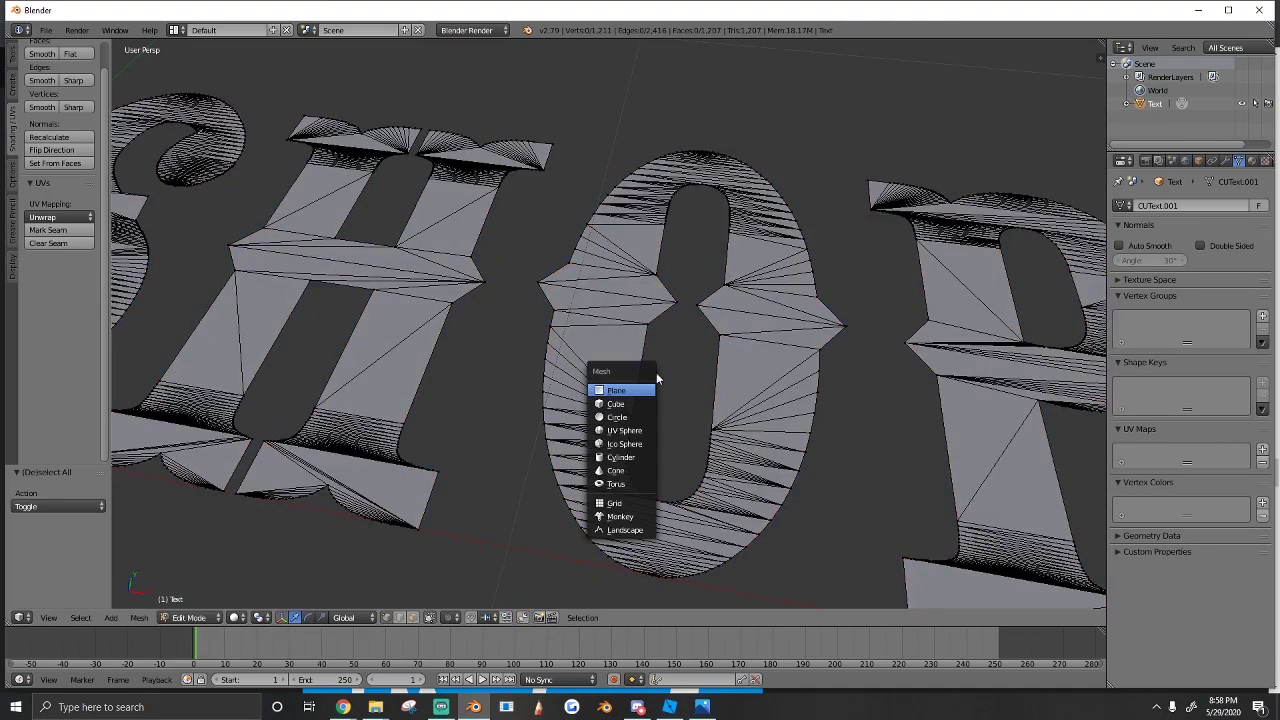
pyautogui.press('a')
pyautogui.hotkey('shift', 'f')
pyautogui.press('s')
pyautogui.press('w')
pyautogui.click(611, 323)
pyautogui.hotkey('shift', 'f')
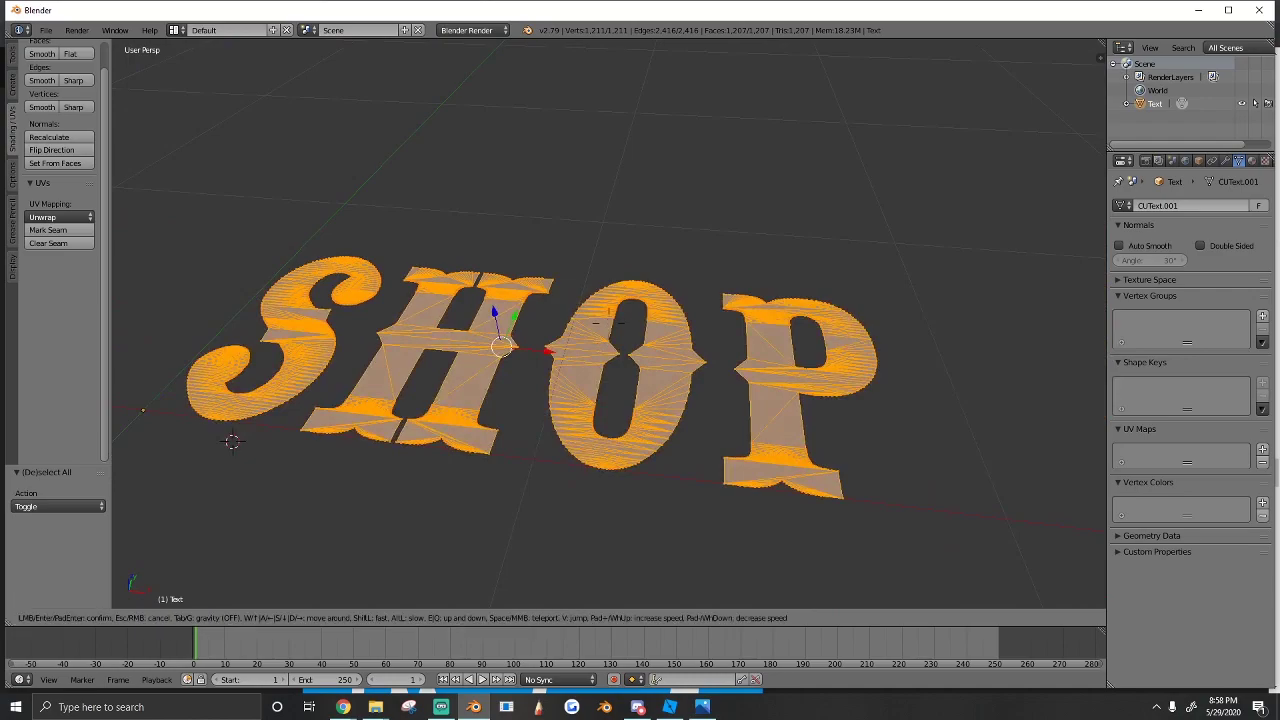
pyautogui.press('s')
pyautogui.click(685, 436)
pyautogui.press('x')
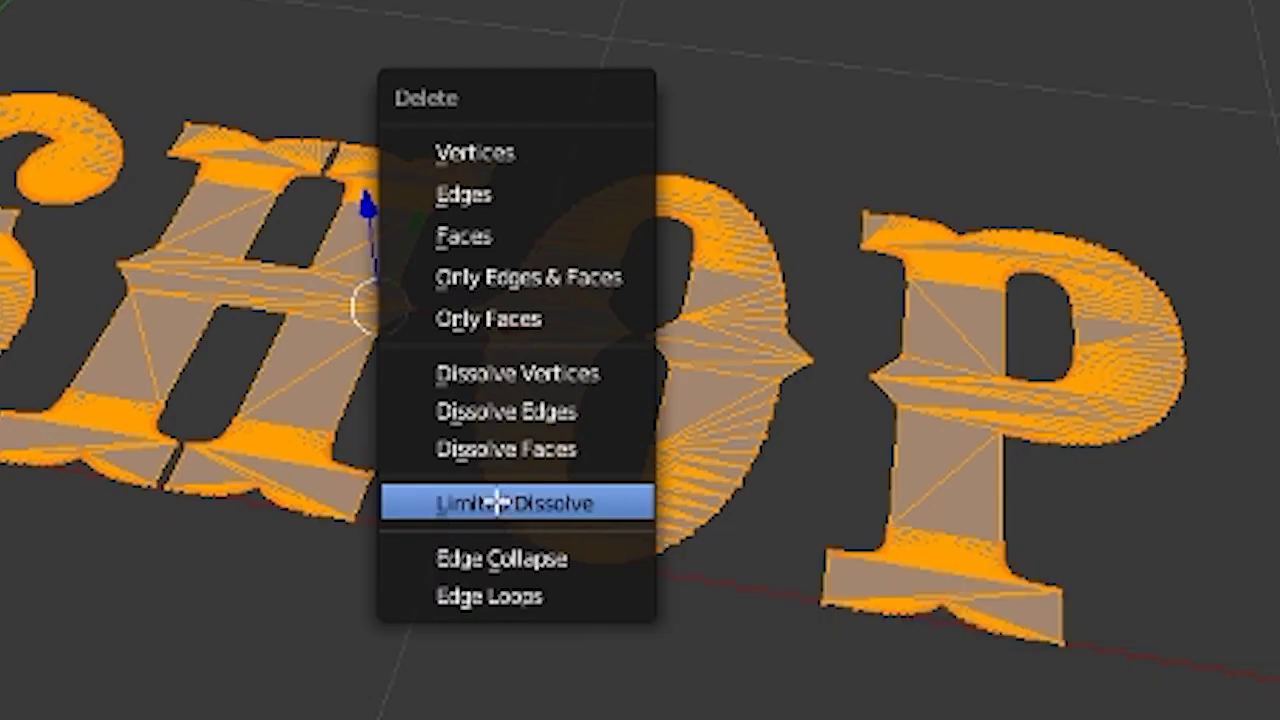
pyautogui.click(497, 503)
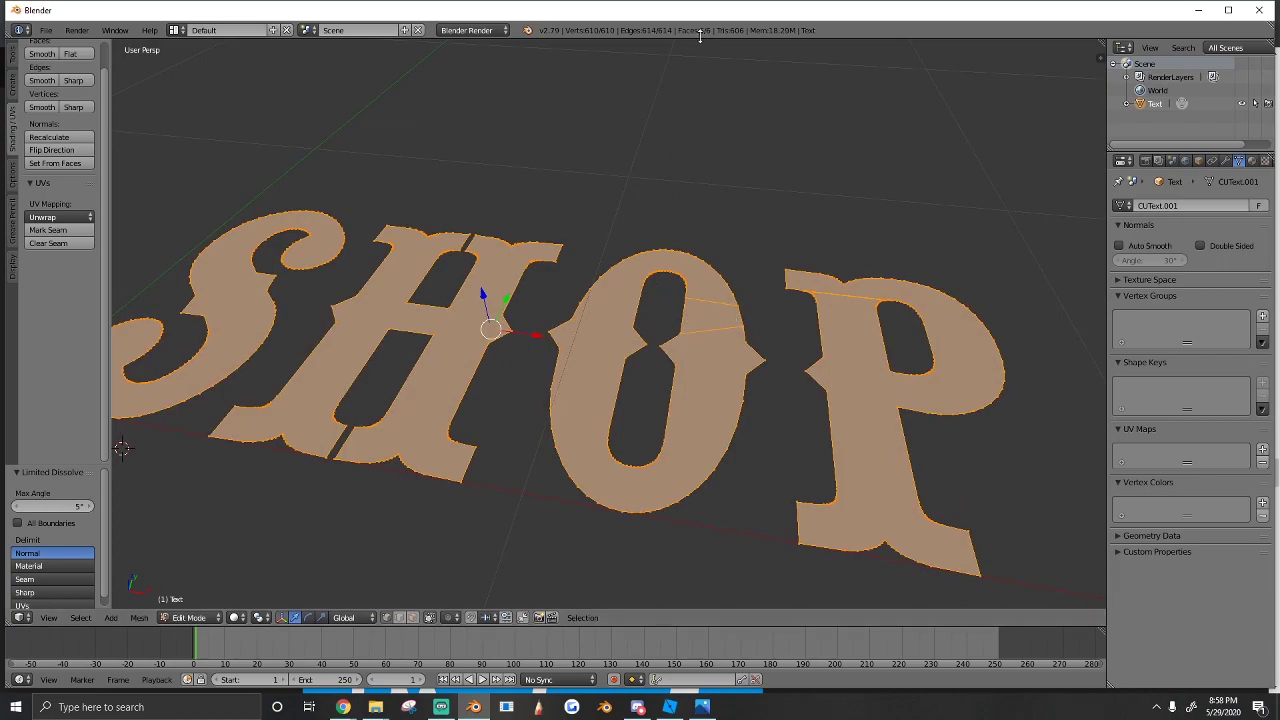
# Step: Extrude all the flat SHOP faces upward along the Z axis to give the letters thickness
pyautogui.hotkey('shift', 'f')
pyautogui.press('Escape')
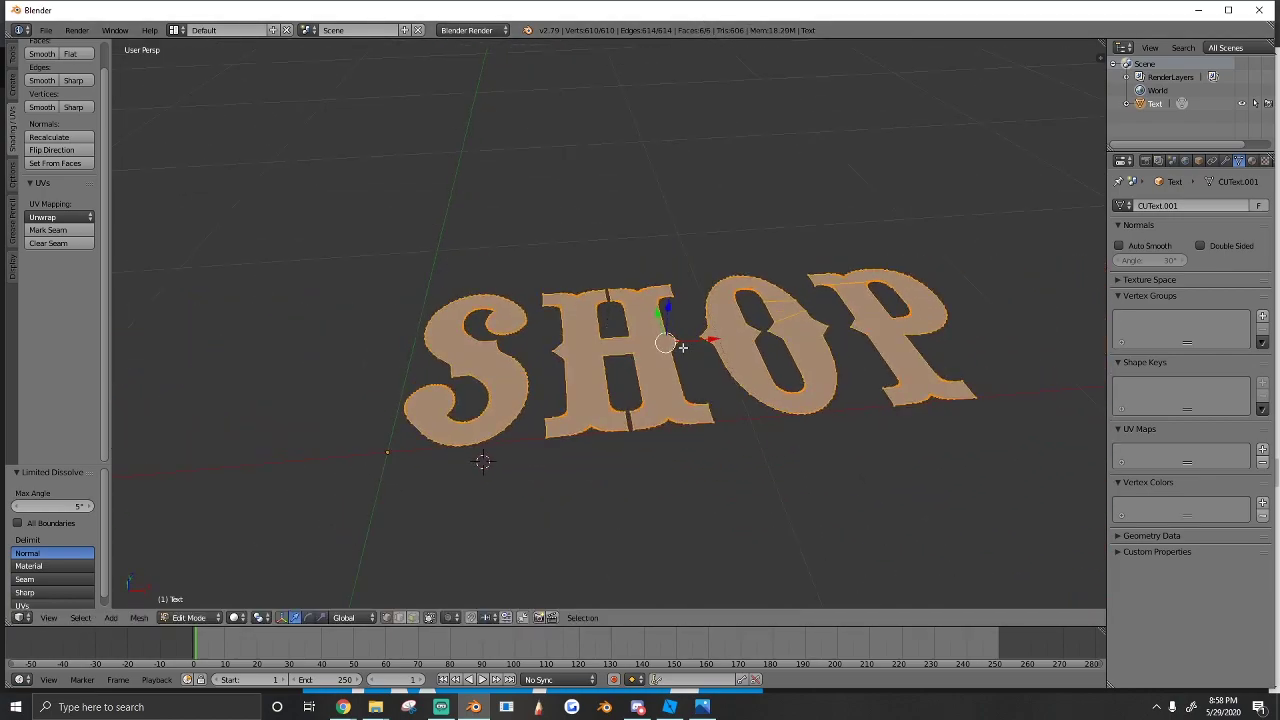
pyautogui.press('Tab')
pyautogui.hotkey('shift', 'f')
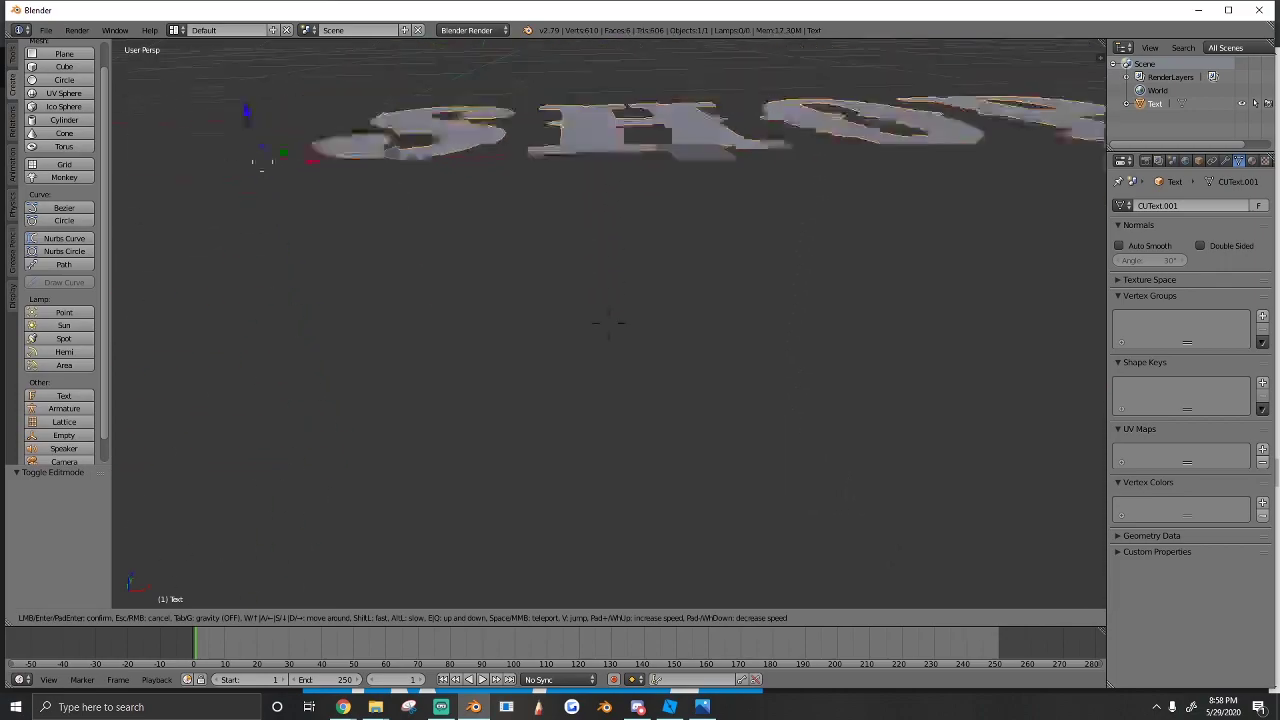
pyautogui.press('Escape')
pyautogui.press('Tab')
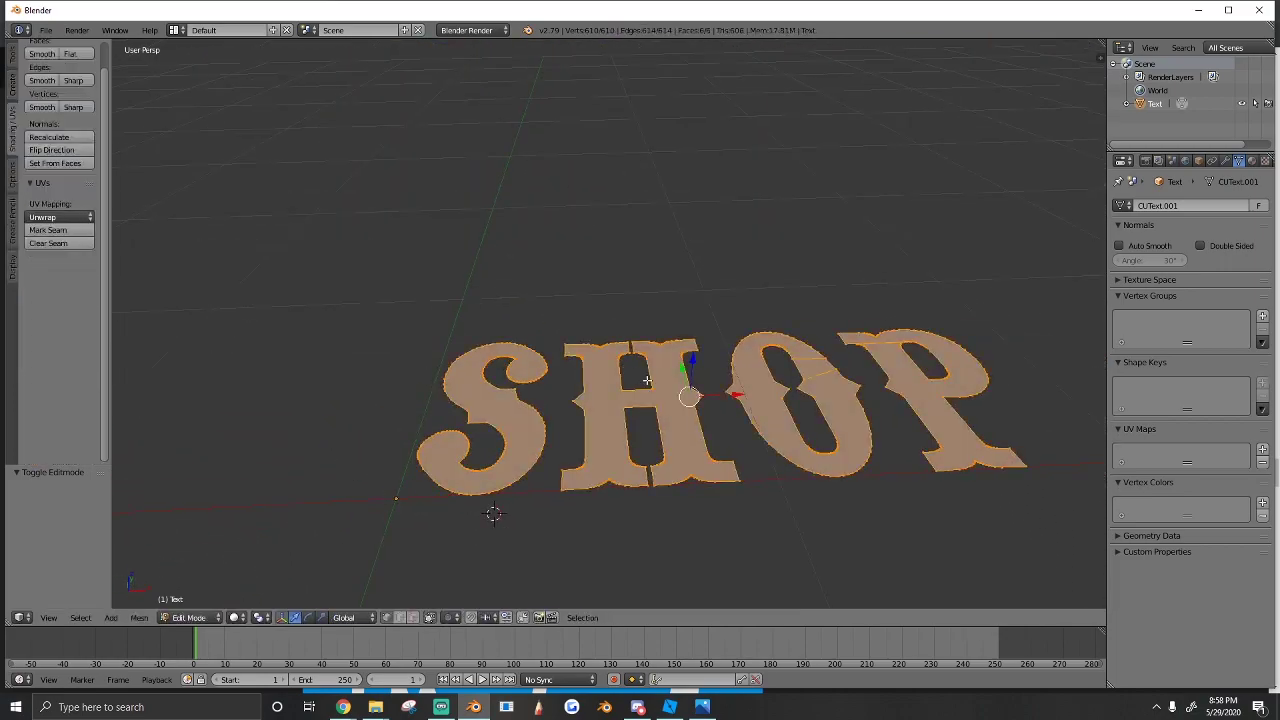
pyautogui.press('e')
pyautogui.press('Escape')
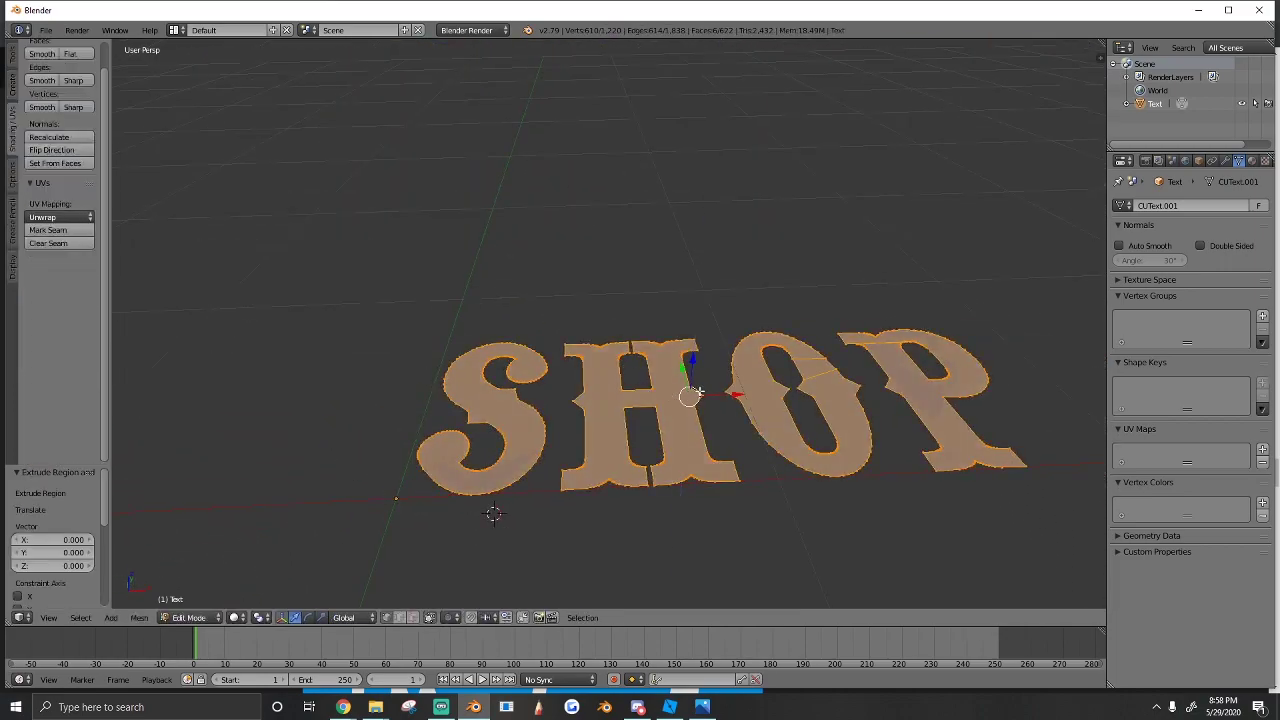
pyautogui.moveTo(690, 367); pyautogui.dragTo(695, 328)
pyautogui.press('Tab')
# Step: Examine the extruded SHOP letters from an angle, in Object Mode and in Edit Mode
pyautogui.hotkey('shift', 'f')
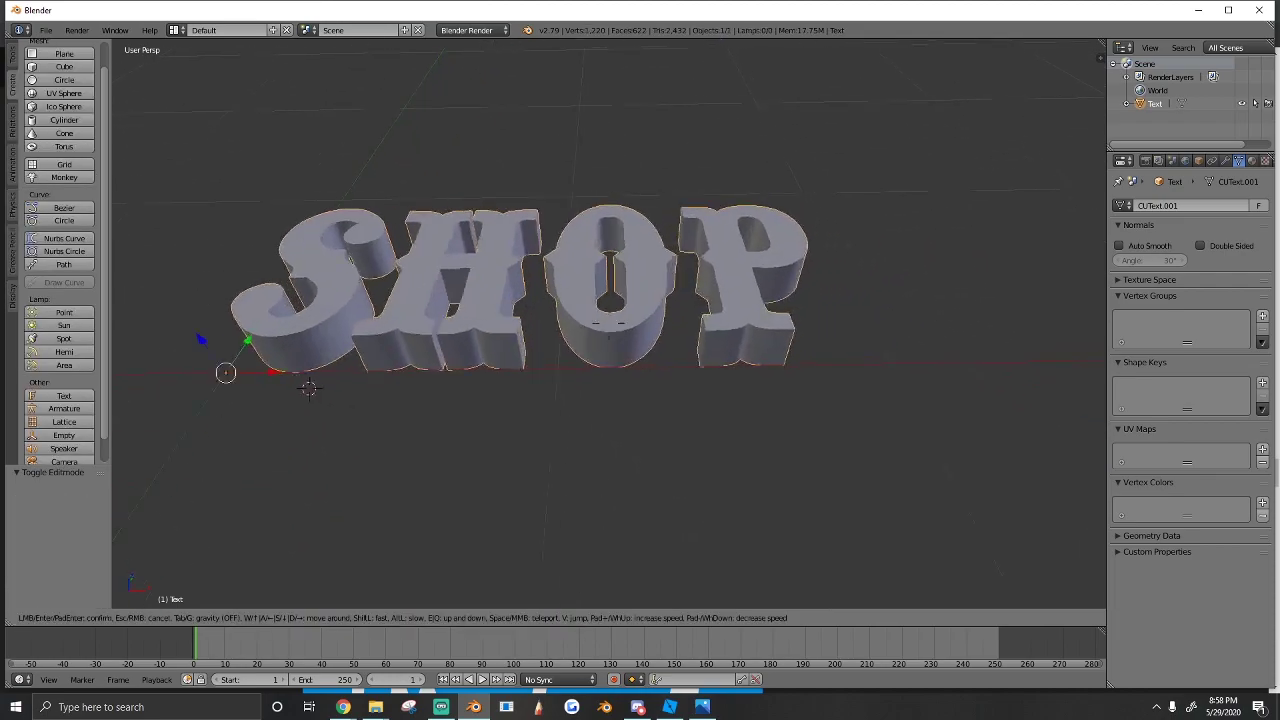
pyautogui.press('w')
pyautogui.press('a')
pyautogui.press('d')
pyautogui.click(621, 350)
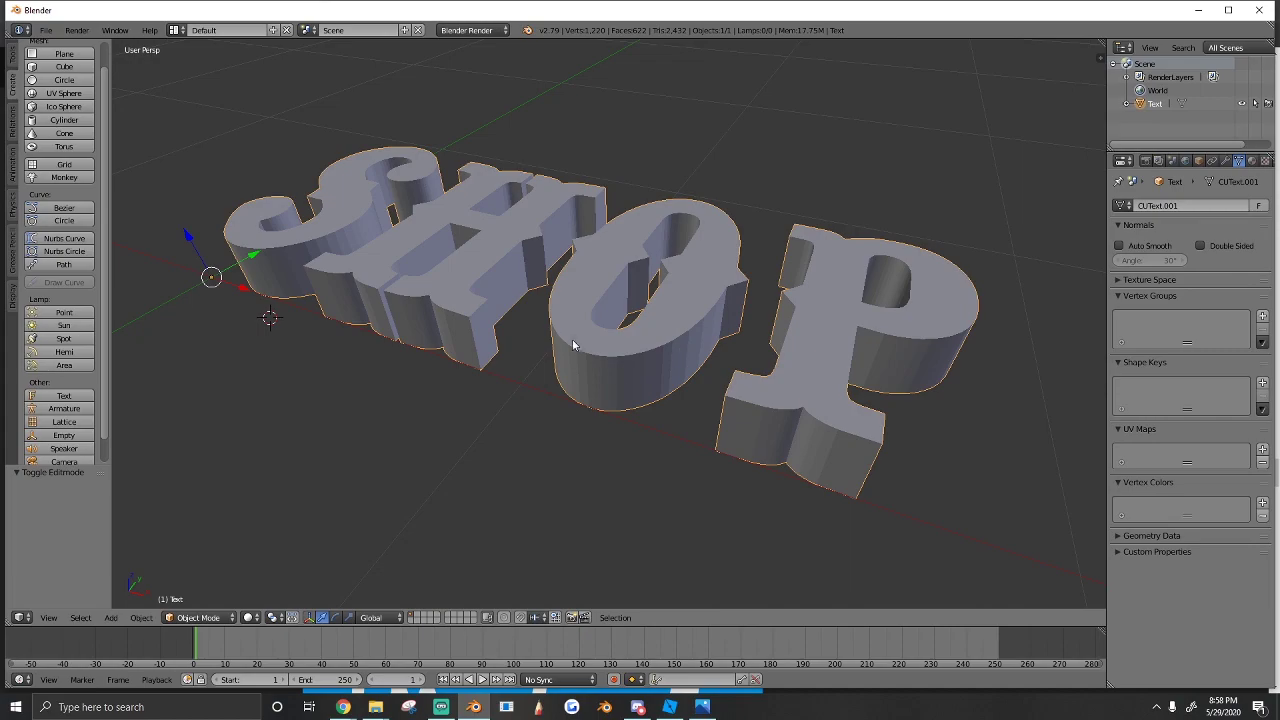
pyautogui.press('Tab')
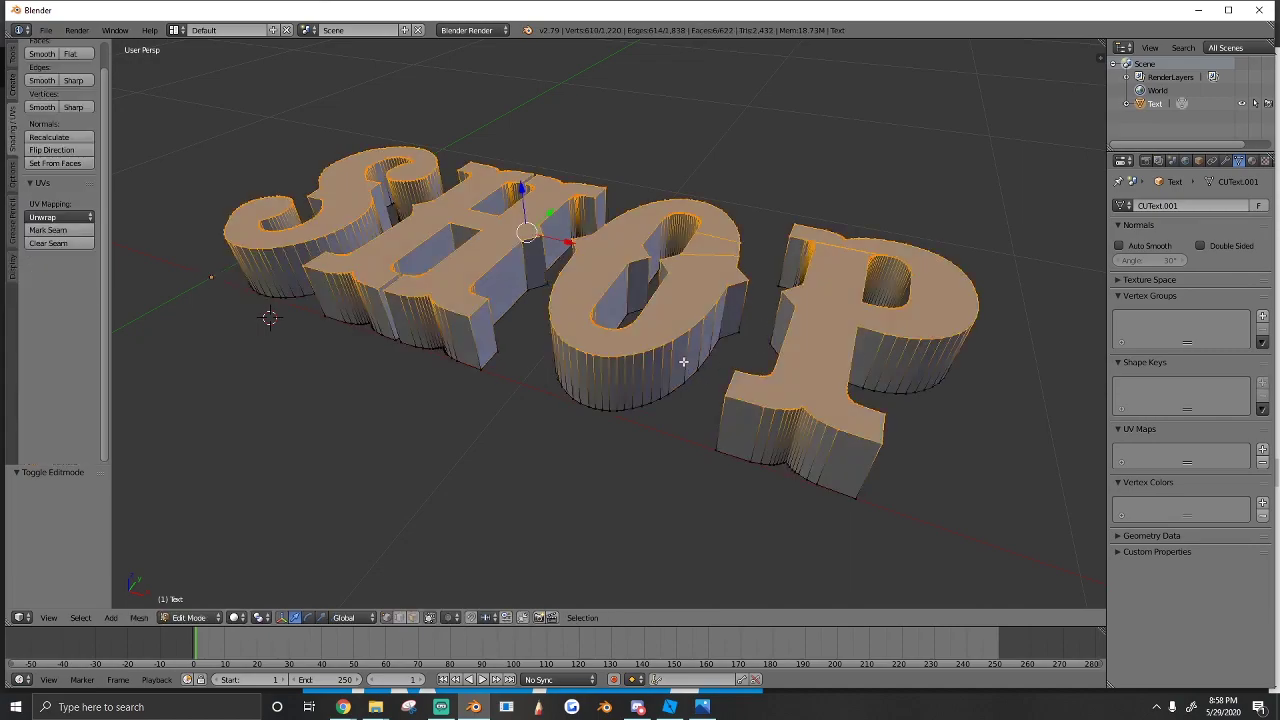
# Step: Shade every face of the extruded SHOP mesh smooth and enable Auto Smooth for its normals
pyautogui.press('a')
pyautogui.press('a')
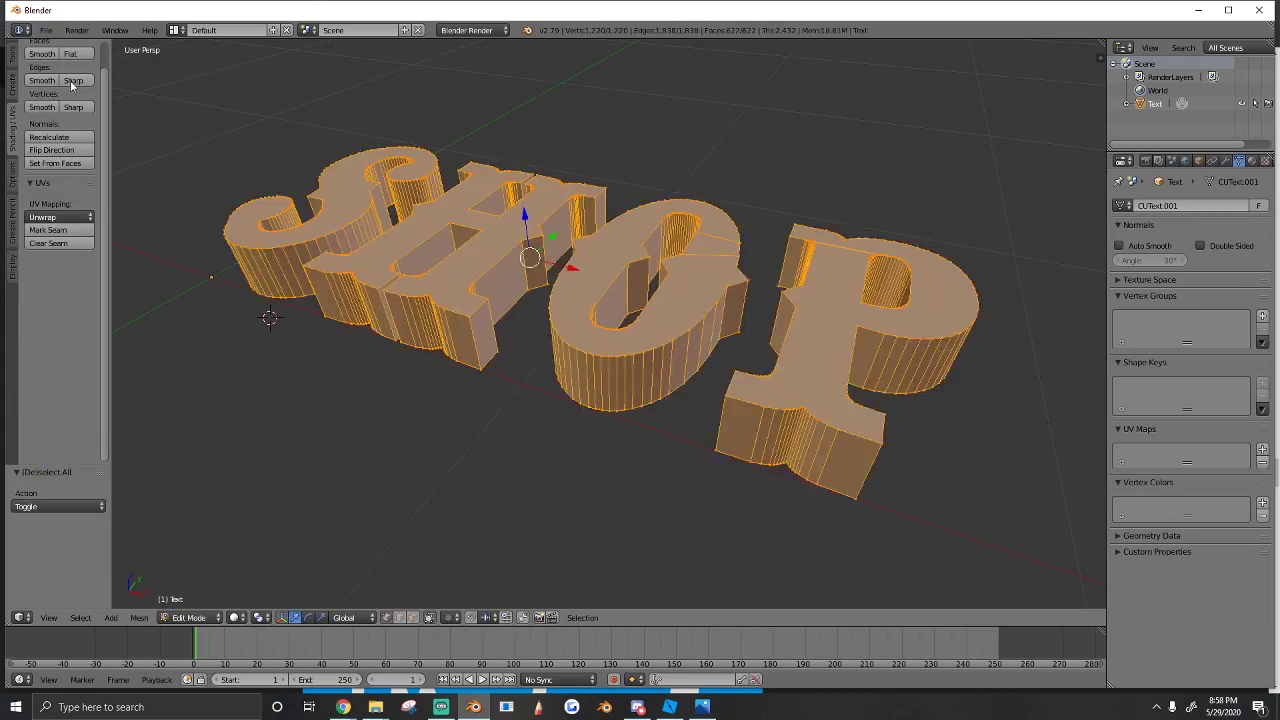
pyautogui.scroll(2, 50, 120)
pyautogui.click(37, 83)
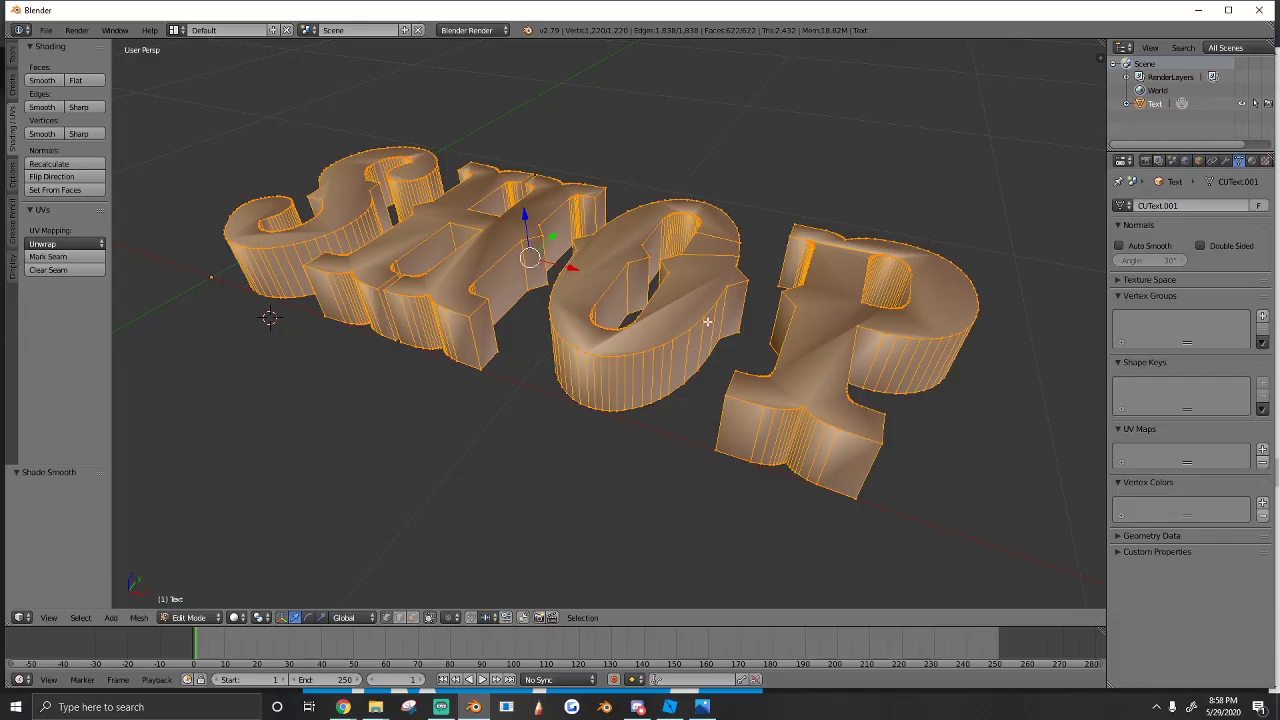
pyautogui.press('Tab')
pyautogui.press('Tab')
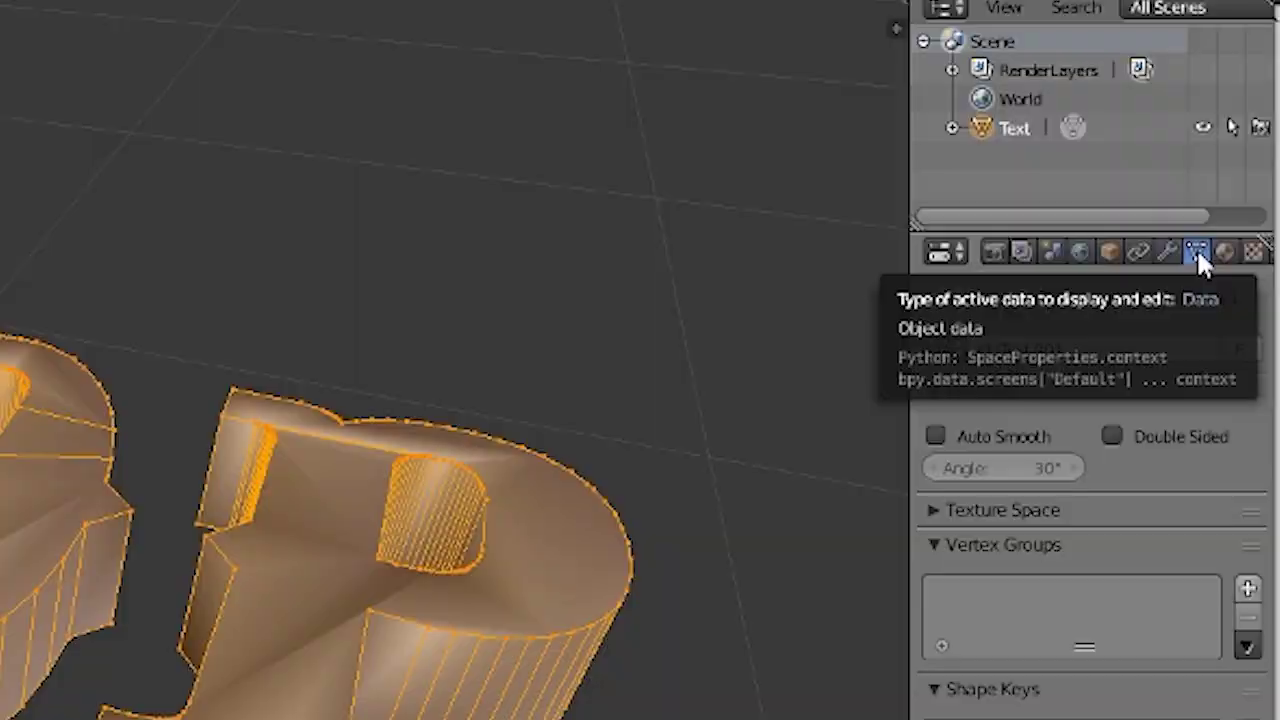
pyautogui.click(1118, 245)
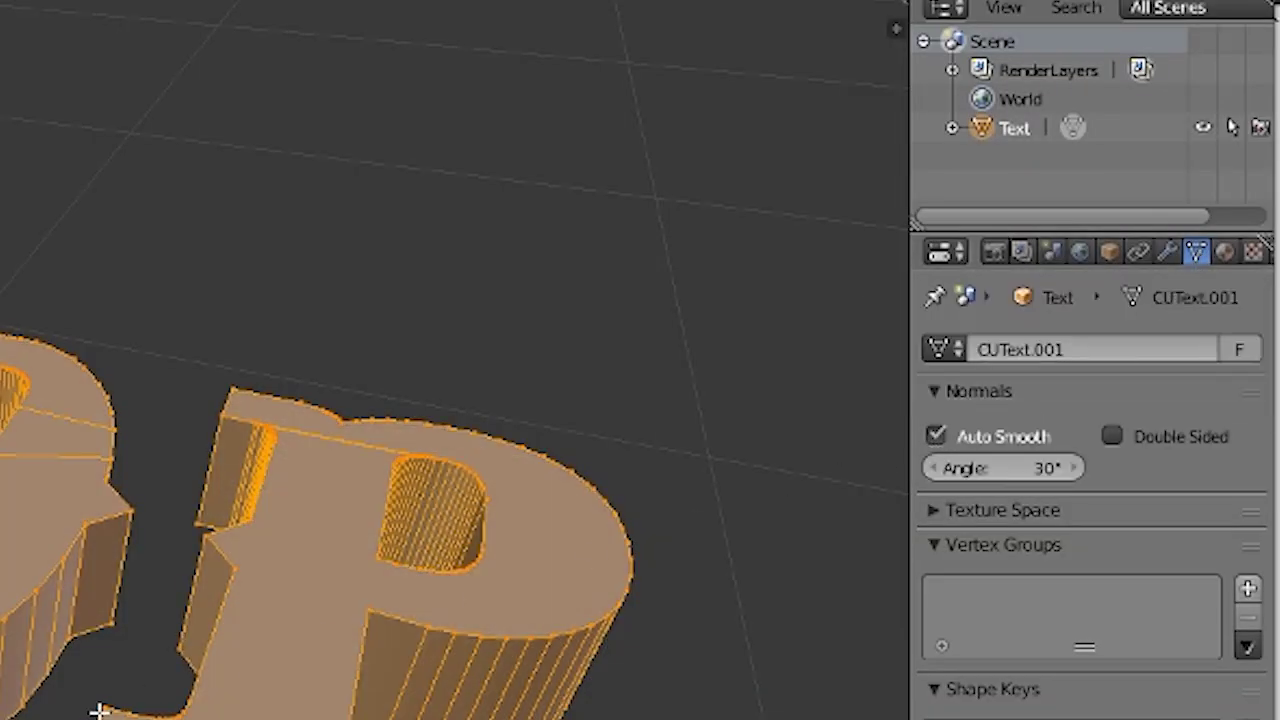
# Step: Examine the smooth-shaded SHOP letters in Object Mode from several angles and distances
pyautogui.press('Tab')
pyautogui.hotkey('shift', 'f')
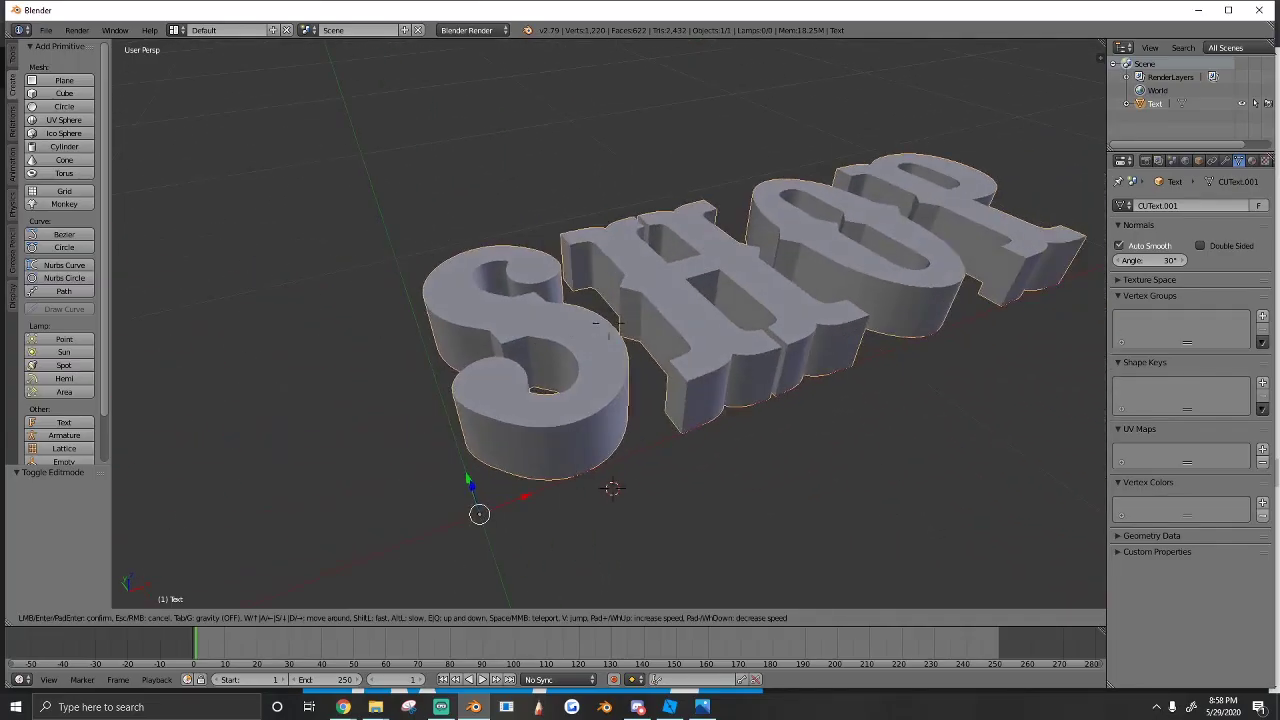
pyautogui.press('d')
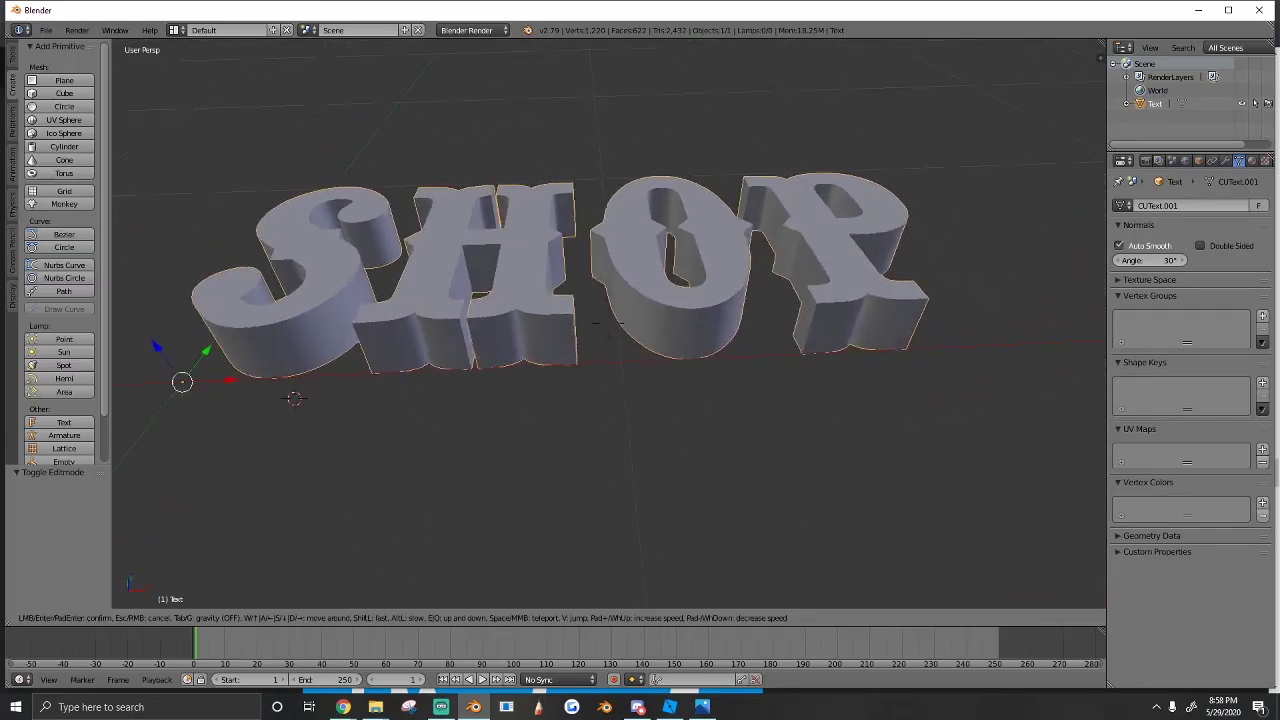
pyautogui.press('a')
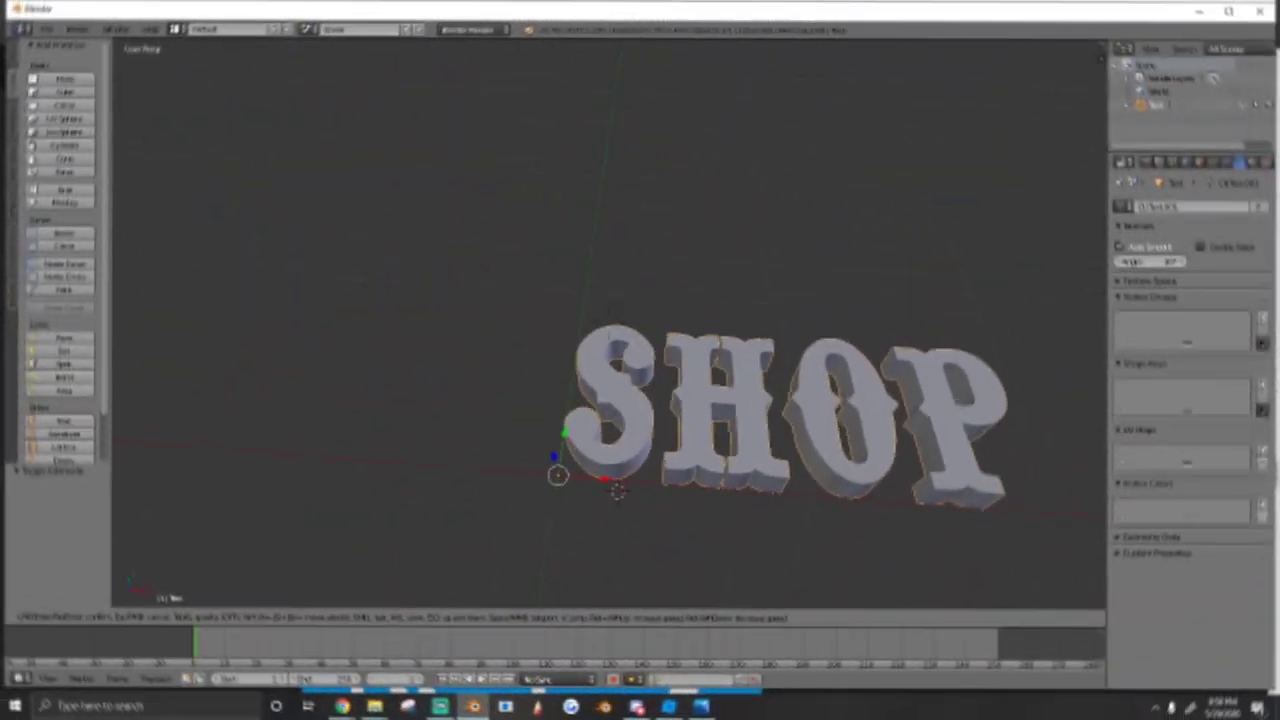
pyautogui.click(592, 355)
pyautogui.press('a')
pyautogui.hotkey('shift', 'f')
pyautogui.press('s')
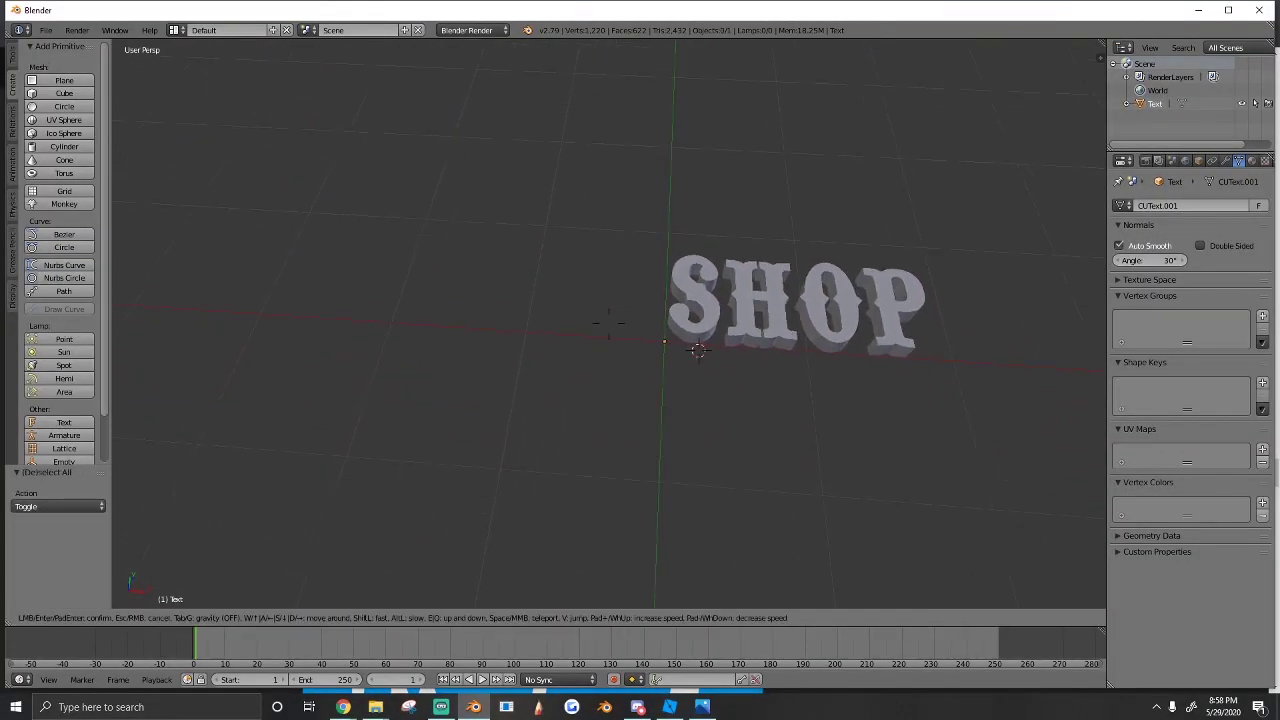
pyautogui.click(609, 325)
pyautogui.hotkey('shift', 'f')
pyautogui.press('s')
pyautogui.click(609, 325)
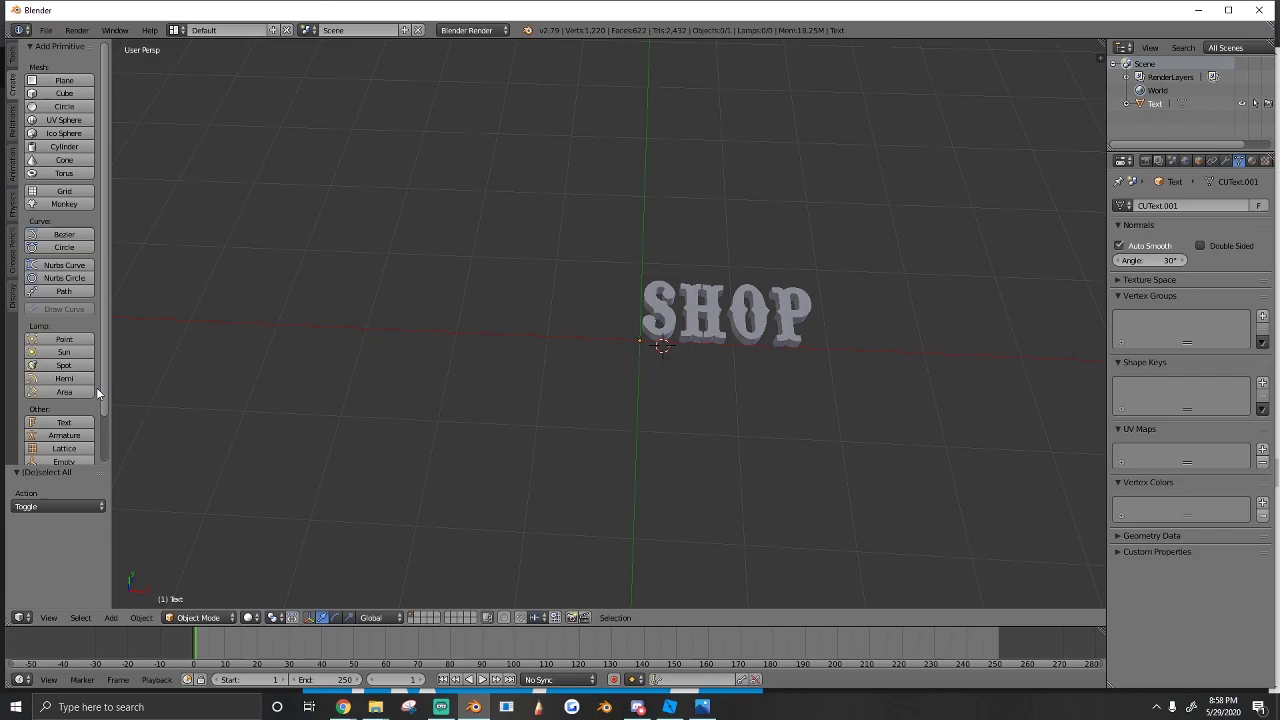
# Step: Add a new text object and move it along the X axis, away from the extruded SHOP letters
pyautogui.scroll(-2, 96, 387)
pyautogui.click(63, 371)
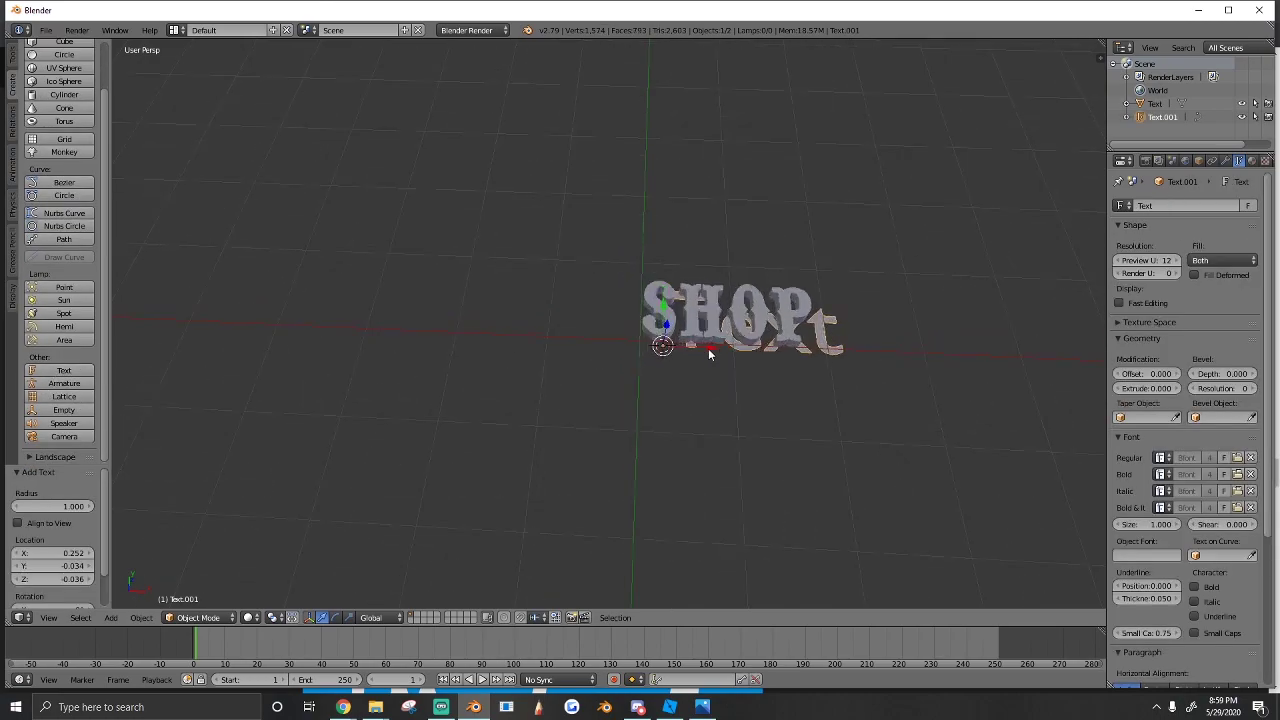
pyautogui.moveTo(709, 349); pyautogui.dragTo(463, 352)
# Step: Replace the default wording of the new text object with SHOP
pyautogui.press('Tab')
pyautogui.press('BackSpace')
pyautogui.press('BackSpace')
pyautogui.press('BackSpace')
pyautogui.press('BackSpace')
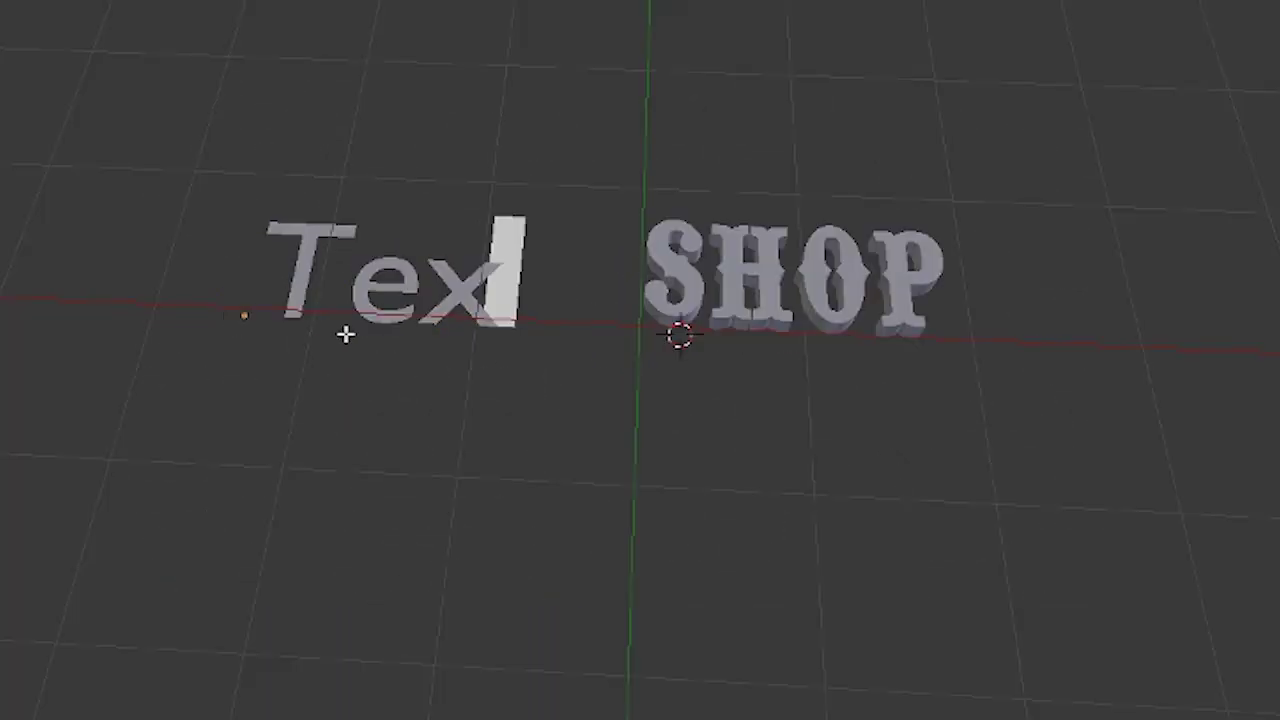
pyautogui.write('SHIO')
pyautogui.press('BackSpace')
pyautogui.press('BackSpace')
pyautogui.write('OP')
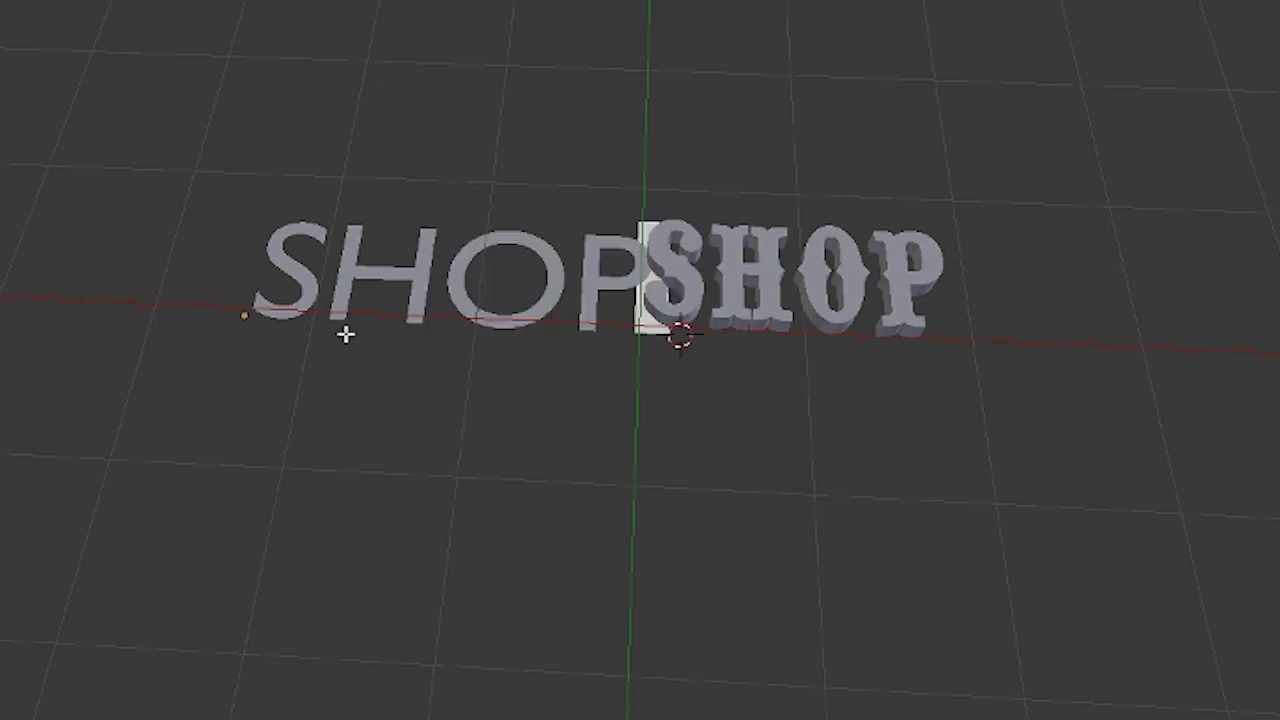
pyautogui.press('Tab')
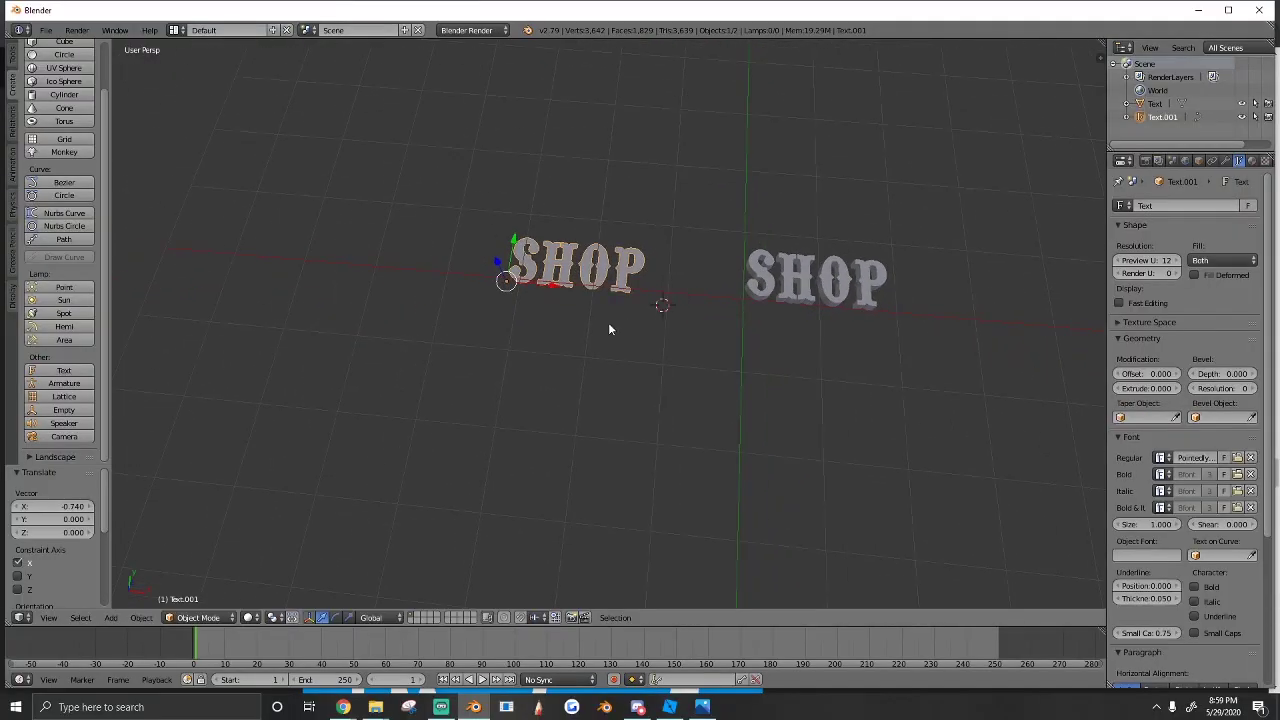
# Step: Add a Bezier circle with radius 1.000 between the two SHOP texts
pyautogui.press('a')
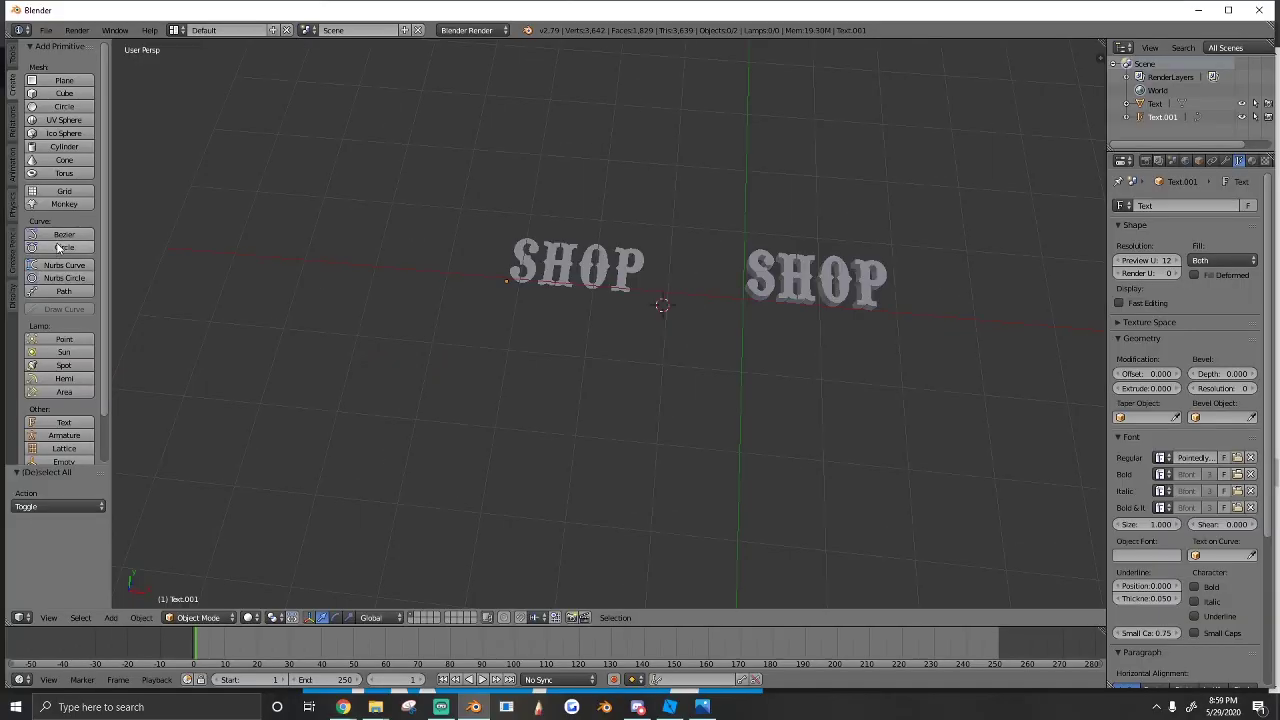
pyautogui.click(100, 252)
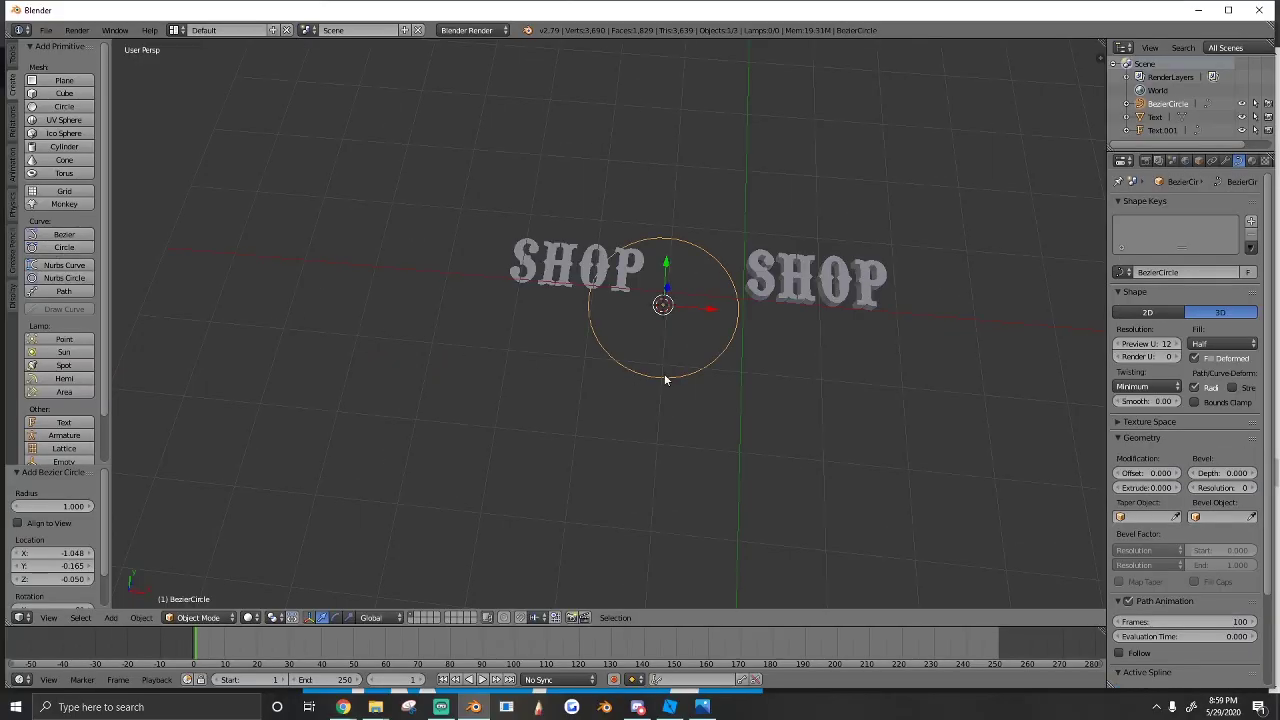
pyautogui.moveTo(664, 378); pyautogui.dragTo(573, 248, button='middle')
# Step: Bend the flat SHOP text around the circle by adding a Curve modifier with BezierCircle as its object
pyautogui.rightClick(573, 248)
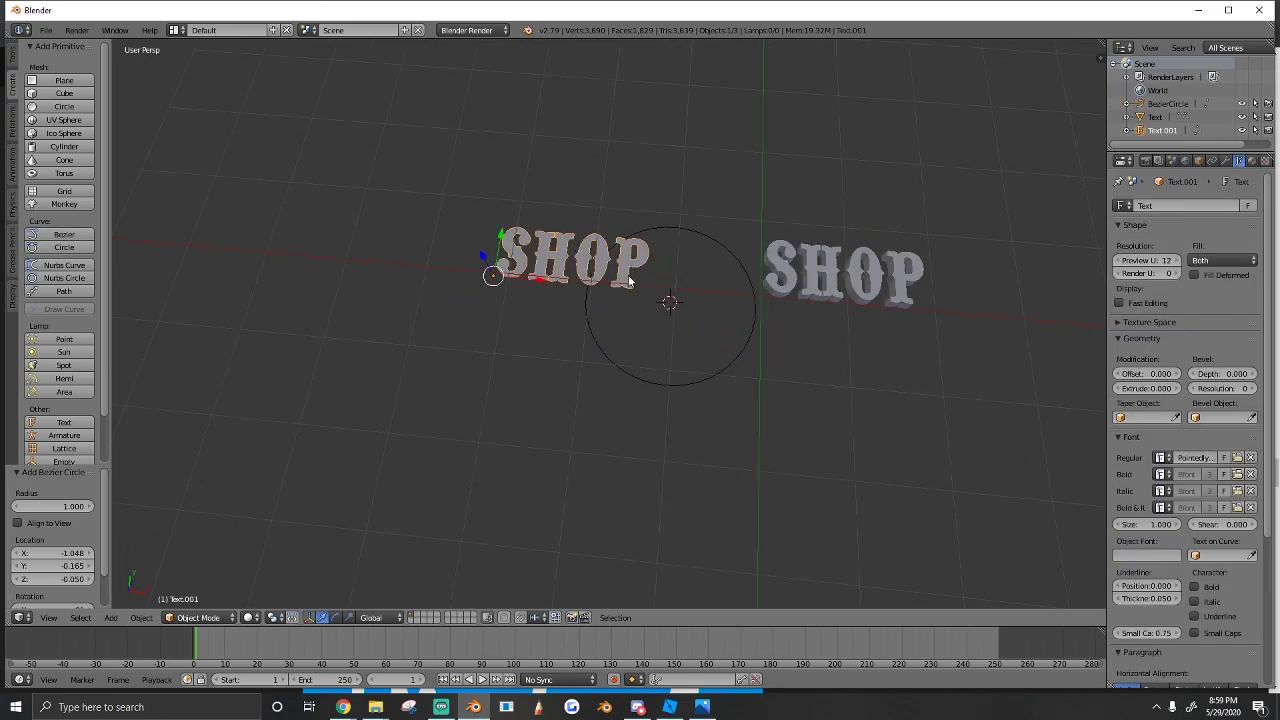
pyautogui.click(1226, 161)
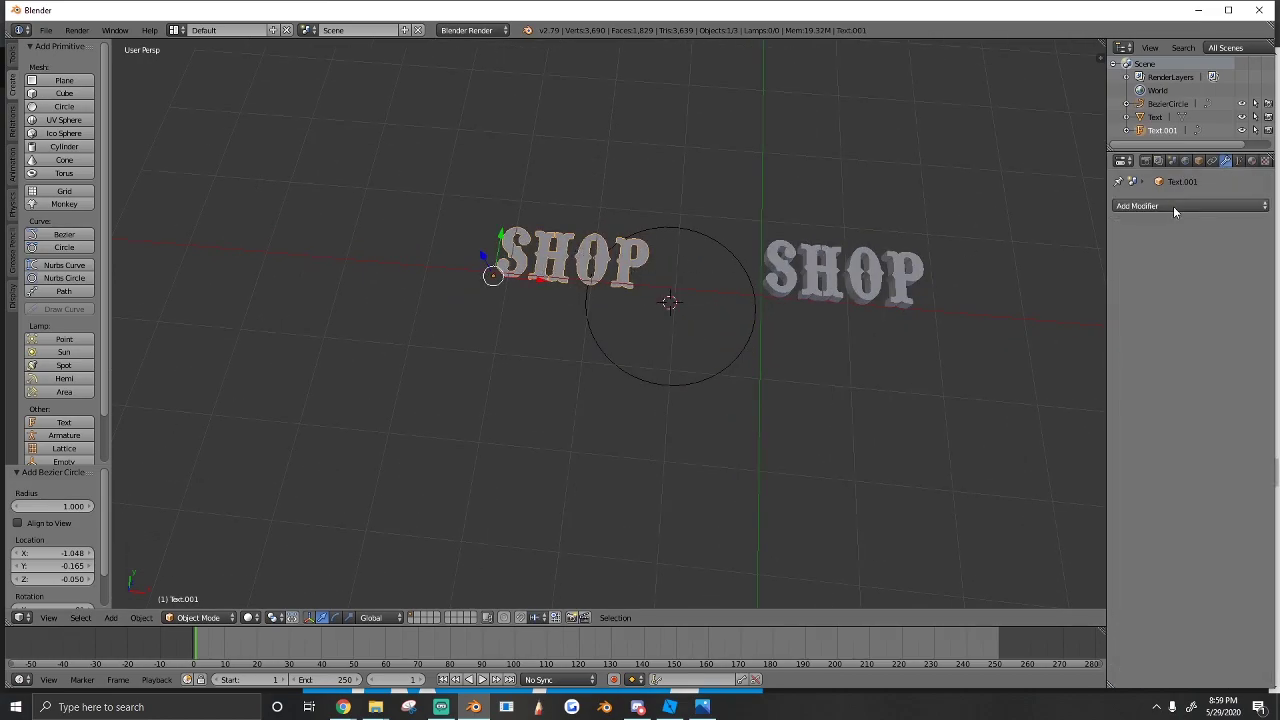
pyautogui.click(1173, 206)
pyautogui.click(1125, 264)
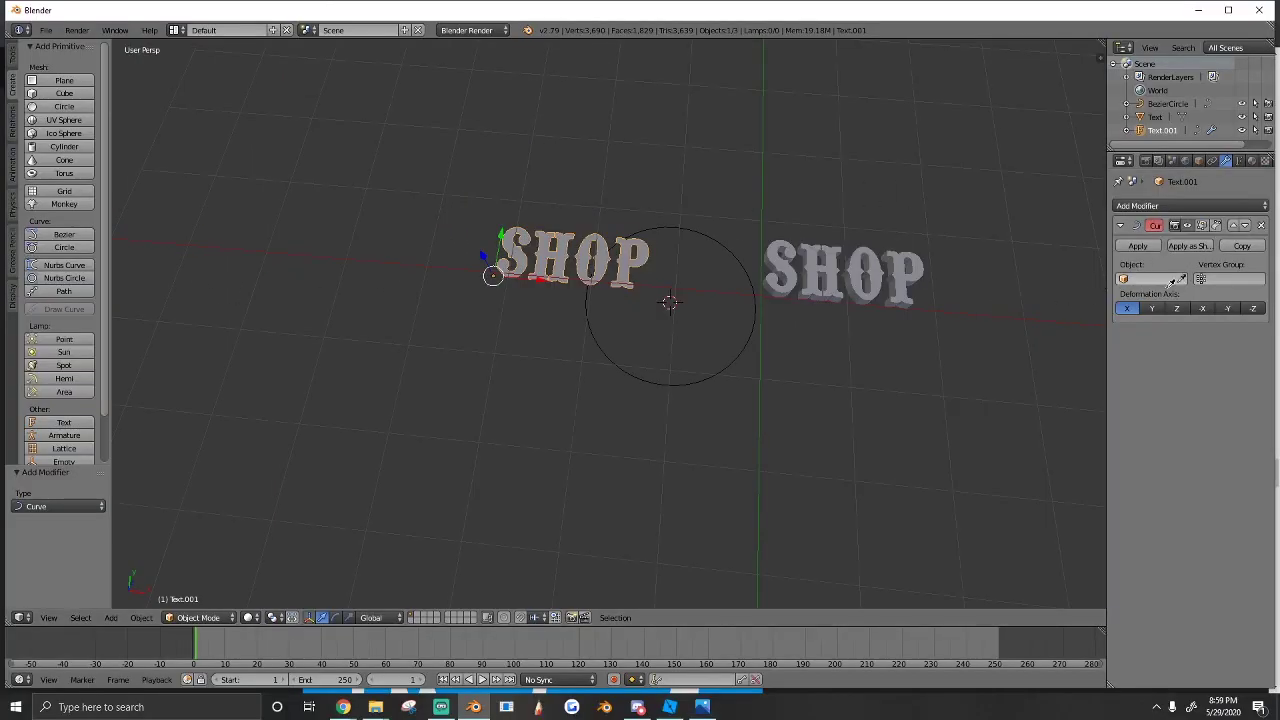
pyautogui.click(1180, 279)
pyautogui.click(754, 309)
# Step: Move the extruded SHOP letters about 2.203 along the Y axis, clear of the curved text
pyautogui.hotkey('shift', 'f')
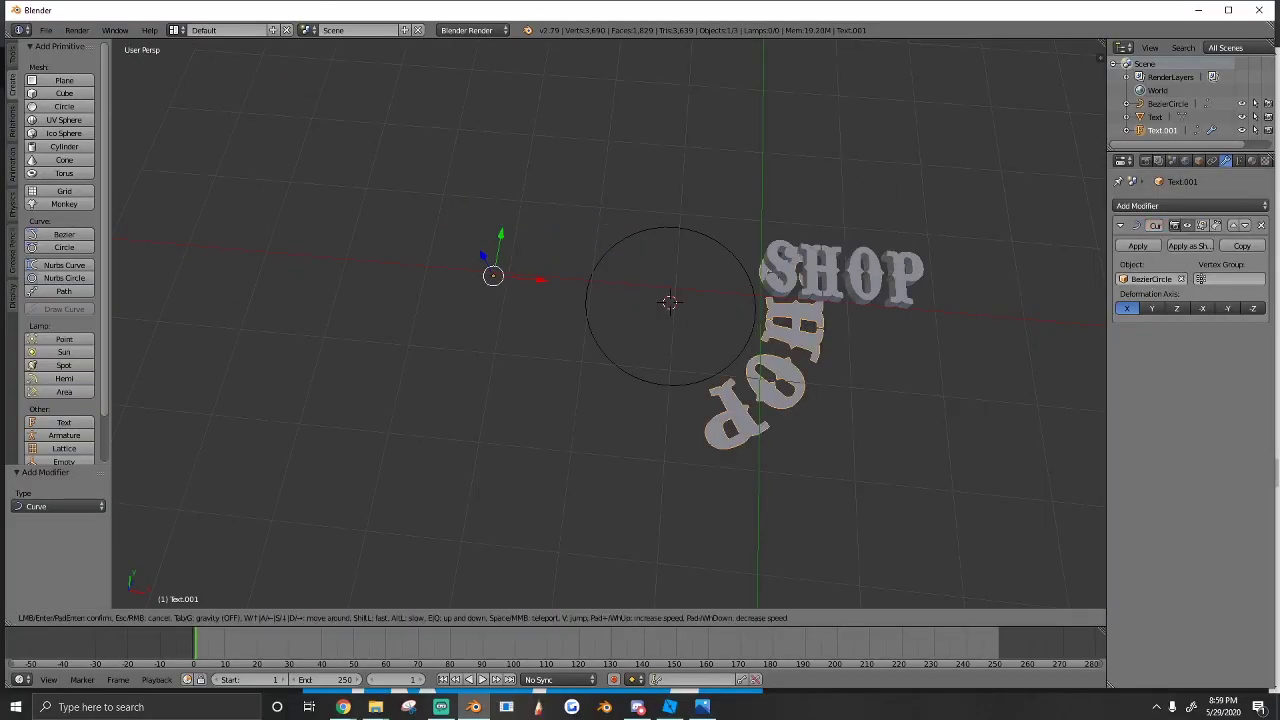
pyautogui.press('w')
pyautogui.click(609, 327)
pyautogui.rightClick(465, 210)
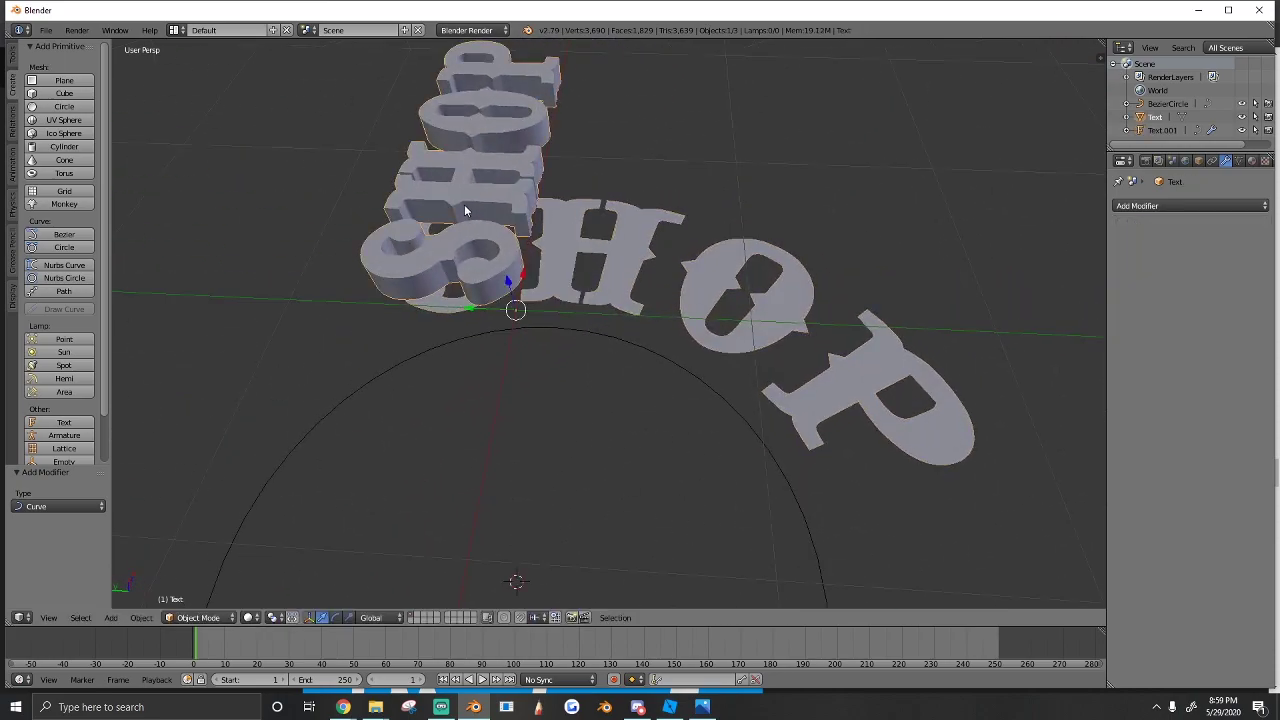
pyautogui.moveTo(467, 306); pyautogui.dragTo(965, 280)
pyautogui.scroll(-2, 548, 318)
pyautogui.moveTo(548, 318); pyautogui.dragTo(608, 322, button='middle')
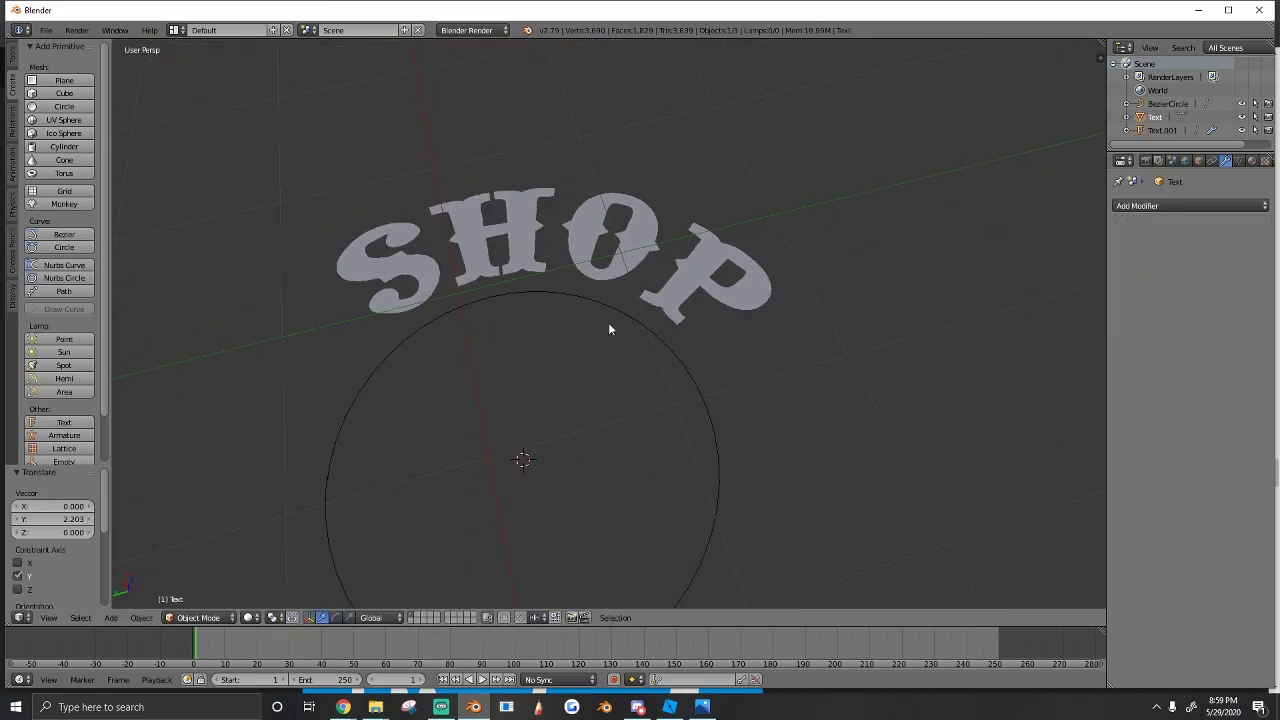
# Step: Select the curved SHOP text and convert it to a mesh
pyautogui.rightClick(602, 257)
pyautogui.hotkey('shift', 'f')
pyautogui.click(609, 325)
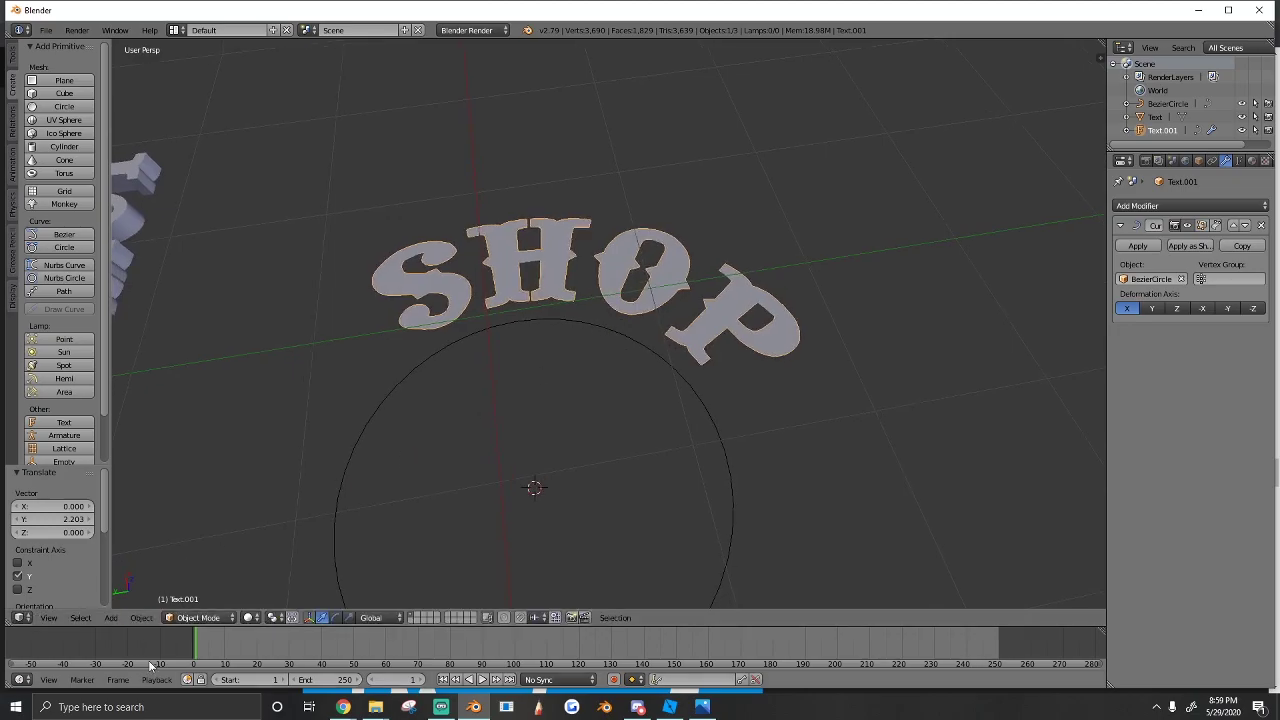
pyautogui.click(142, 619)
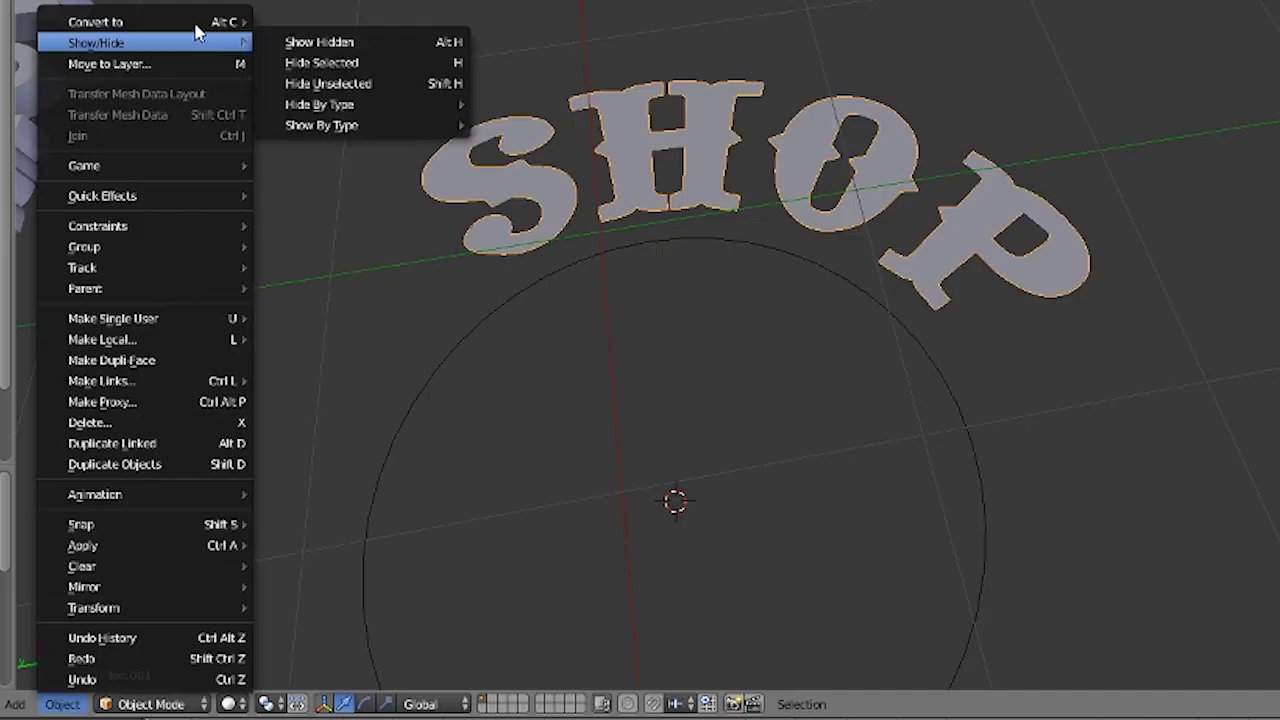
pyautogui.moveTo(95, 21)
pyautogui.click(330, 55)
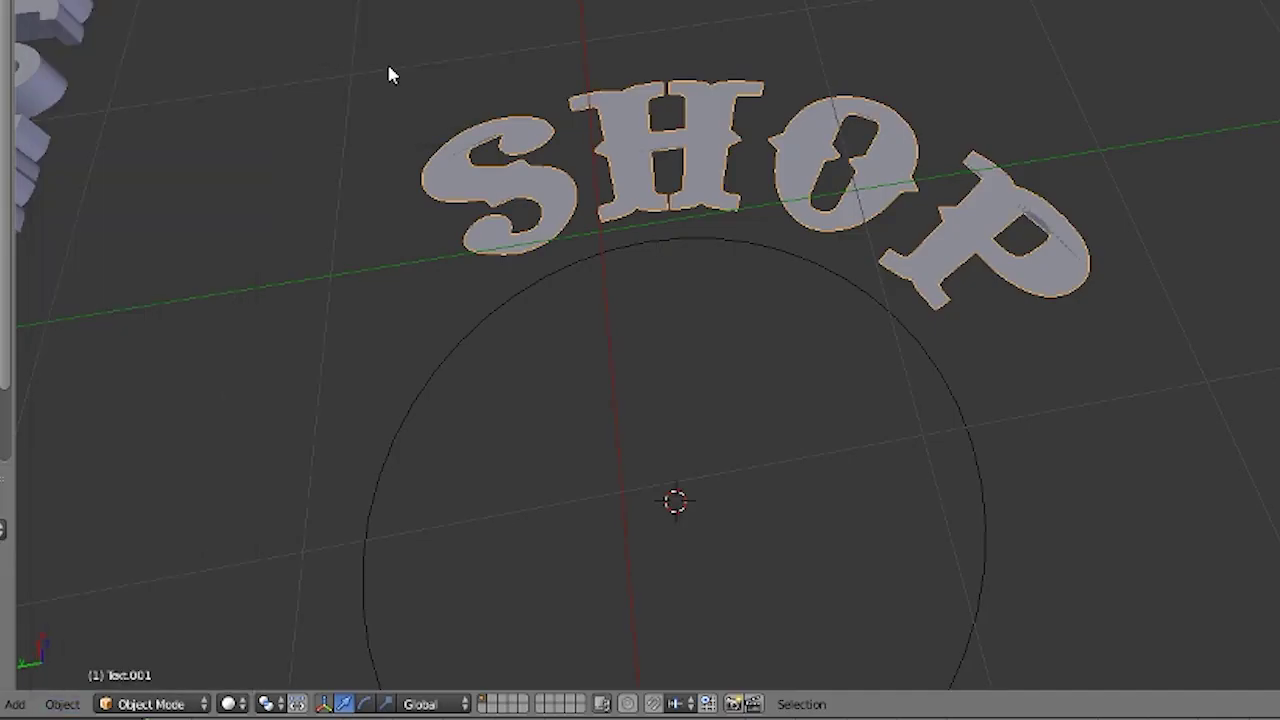
# Step: Select the whole curved SHOP mesh and simplify its faces with Limited Dissolve
pyautogui.press('Tab')
pyautogui.press('a')
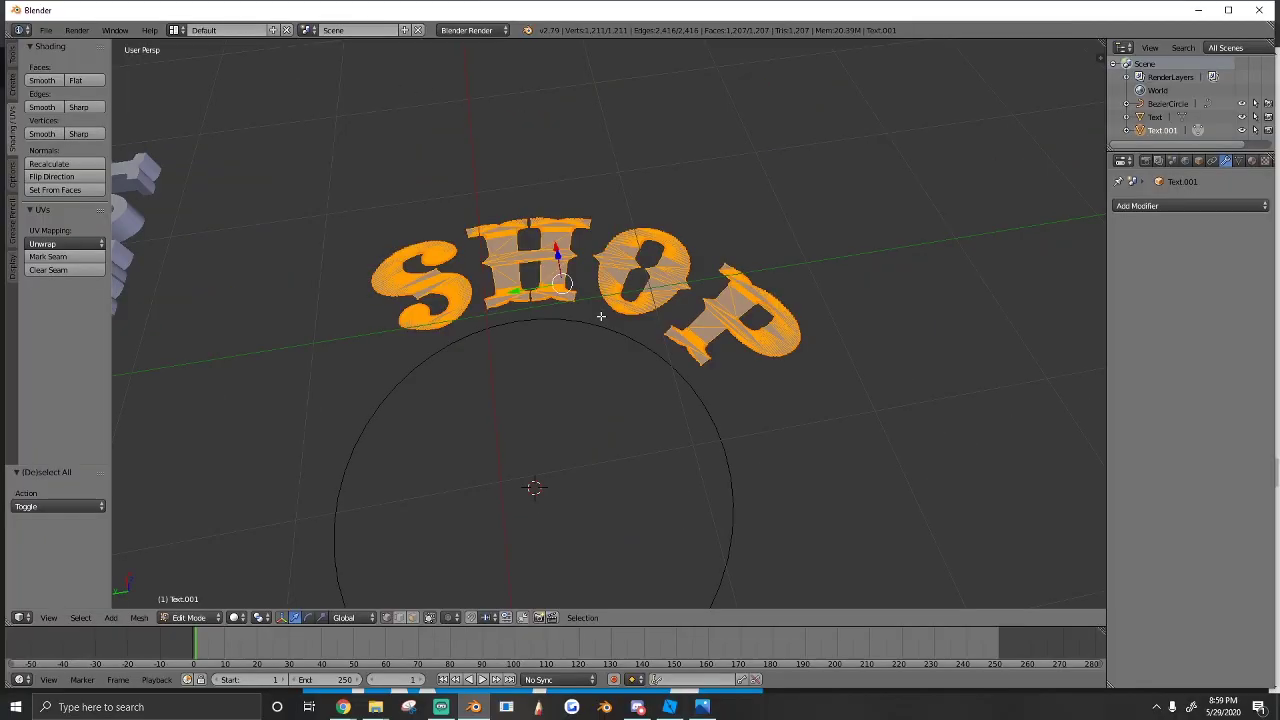
pyautogui.press('x')
pyautogui.click(598, 317)
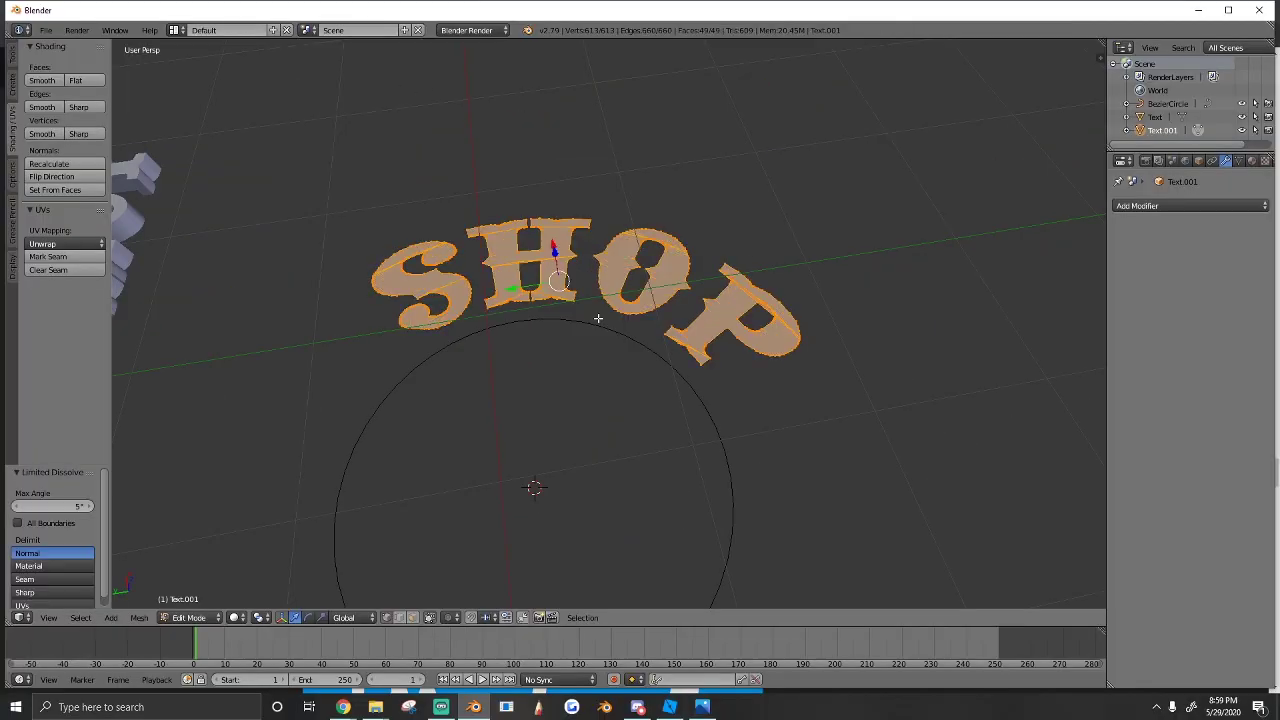
# Step: Extrude the curved SHOP faces and raise them about 0.264 along the Z axis
pyautogui.press('e')
pyautogui.click(655, 342)
pyautogui.moveTo(555, 253); pyautogui.dragTo(552, 230)
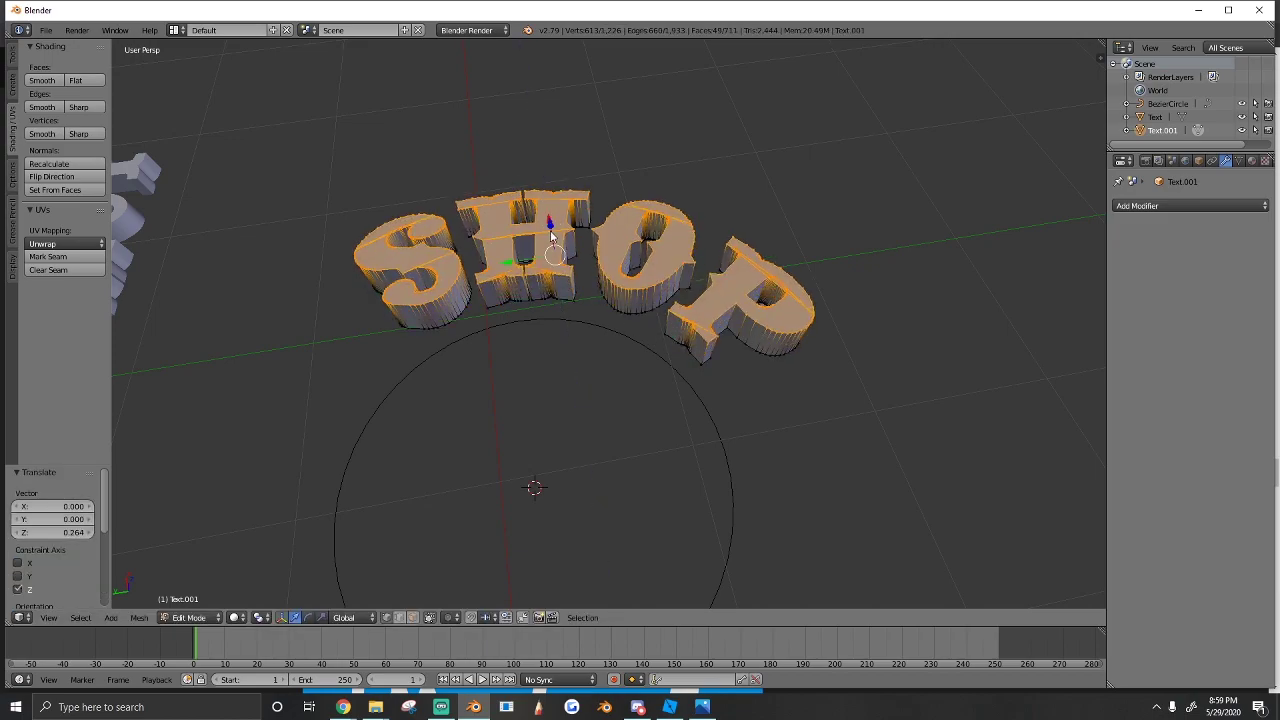
# Step: Shade all faces of the curved SHOP mesh smooth and enable Auto Smooth for it
pyautogui.press('Tab')
pyautogui.hotkey('shift', 'f')
pyautogui.press('Return')
pyautogui.press('Tab')
pyautogui.press('a')
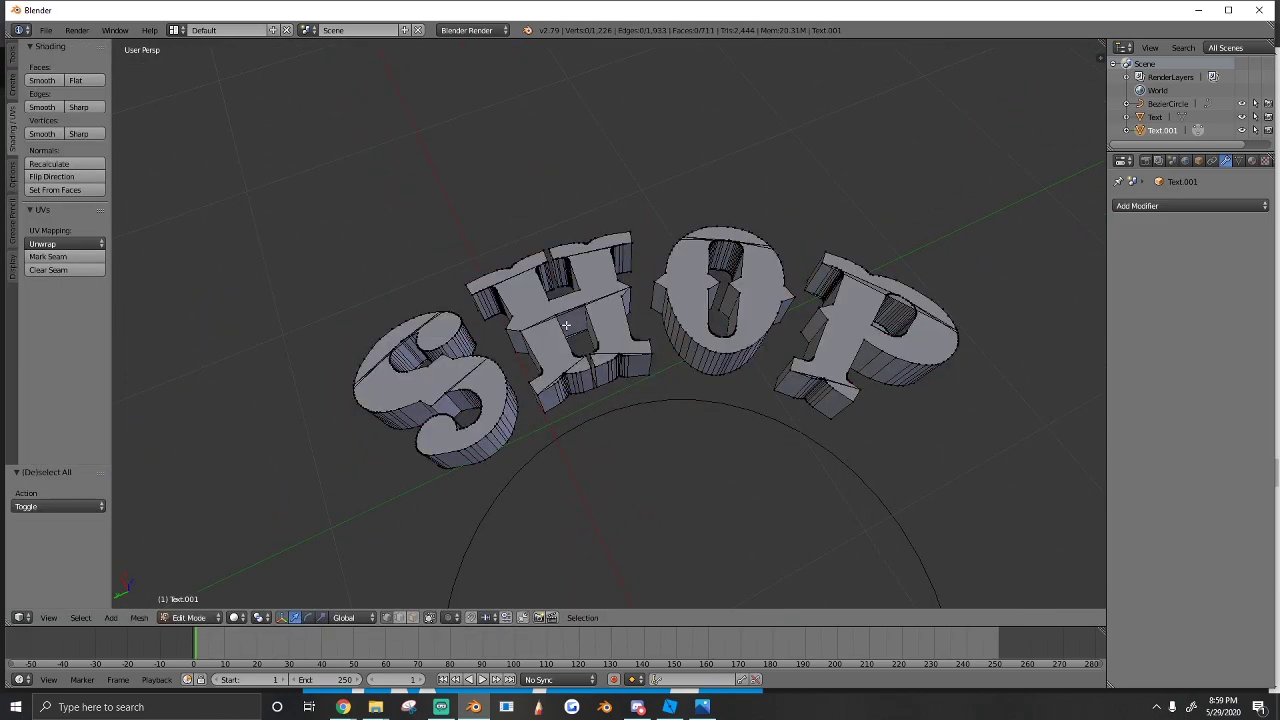
pyautogui.press('a')
pyautogui.click(42, 80)
pyautogui.click(1239, 160)
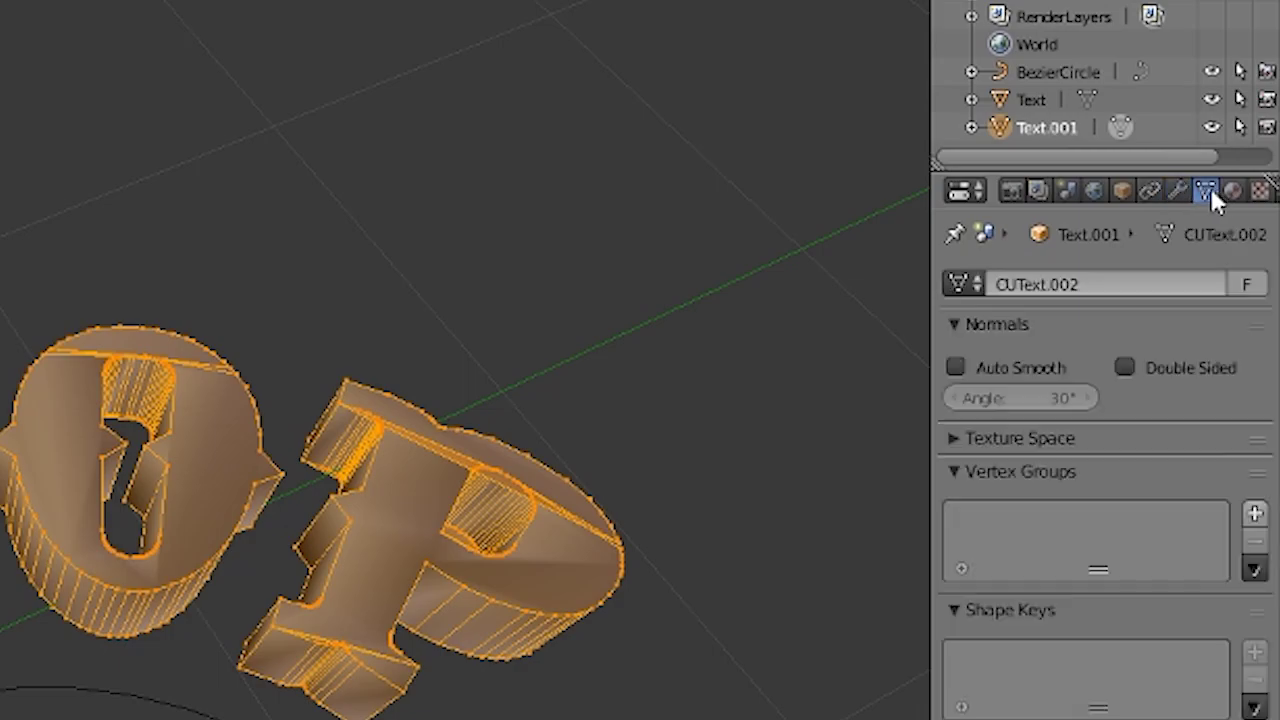
pyautogui.click(956, 366)
# Step: Delete the curved SHOP lettering together with the Bezier circle
pyautogui.press('Tab')
pyautogui.hotkey('shift', 'f')
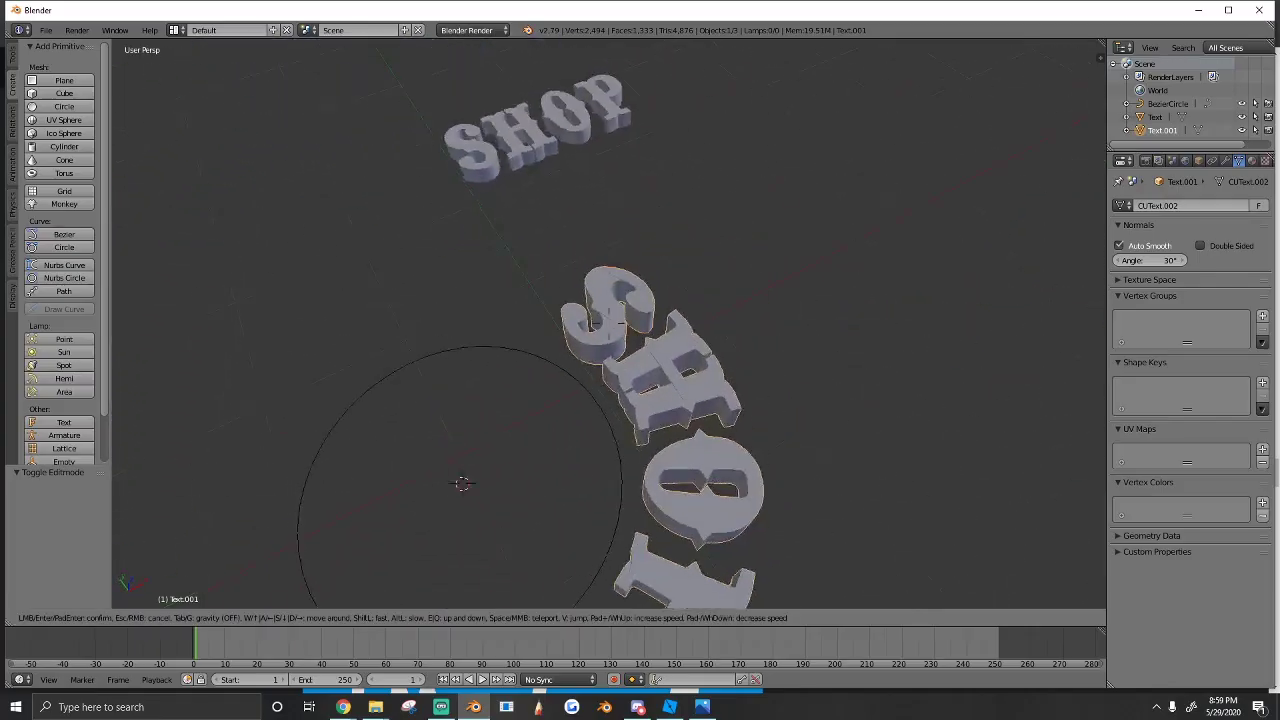
pyautogui.press('s')
pyautogui.click(674, 140)
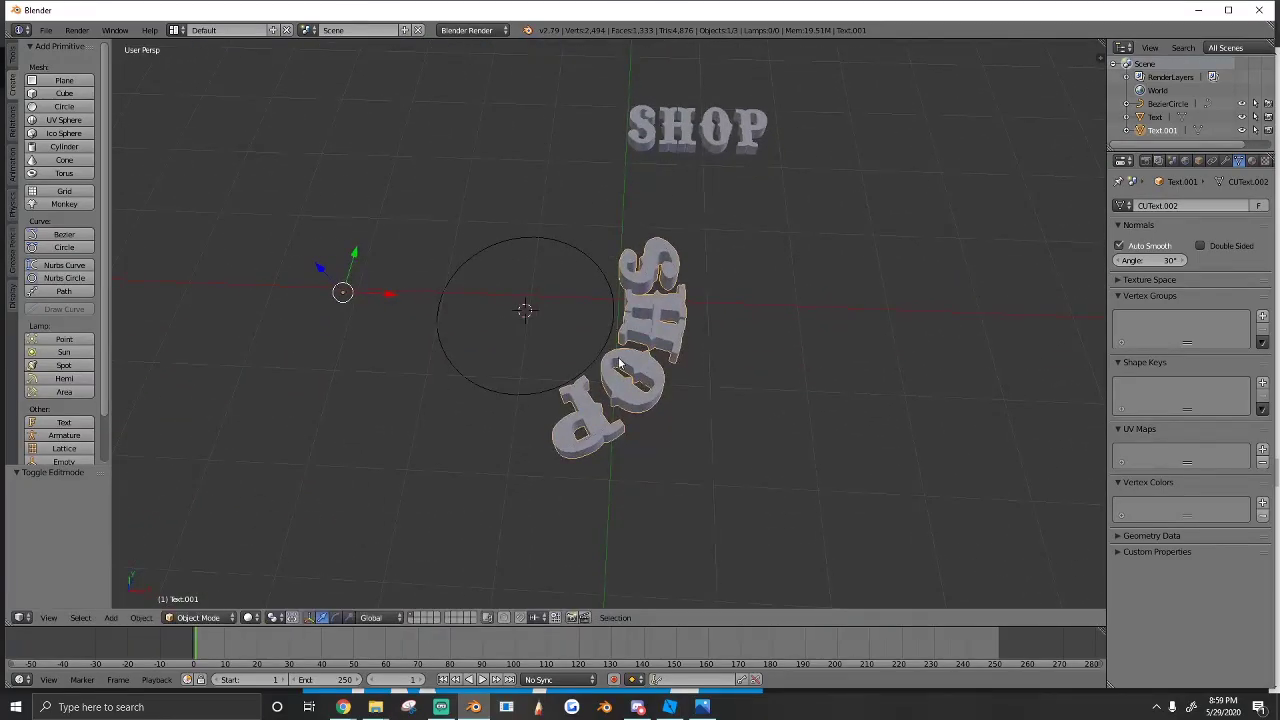
pyautogui.hotkey('ctrl', 'z')
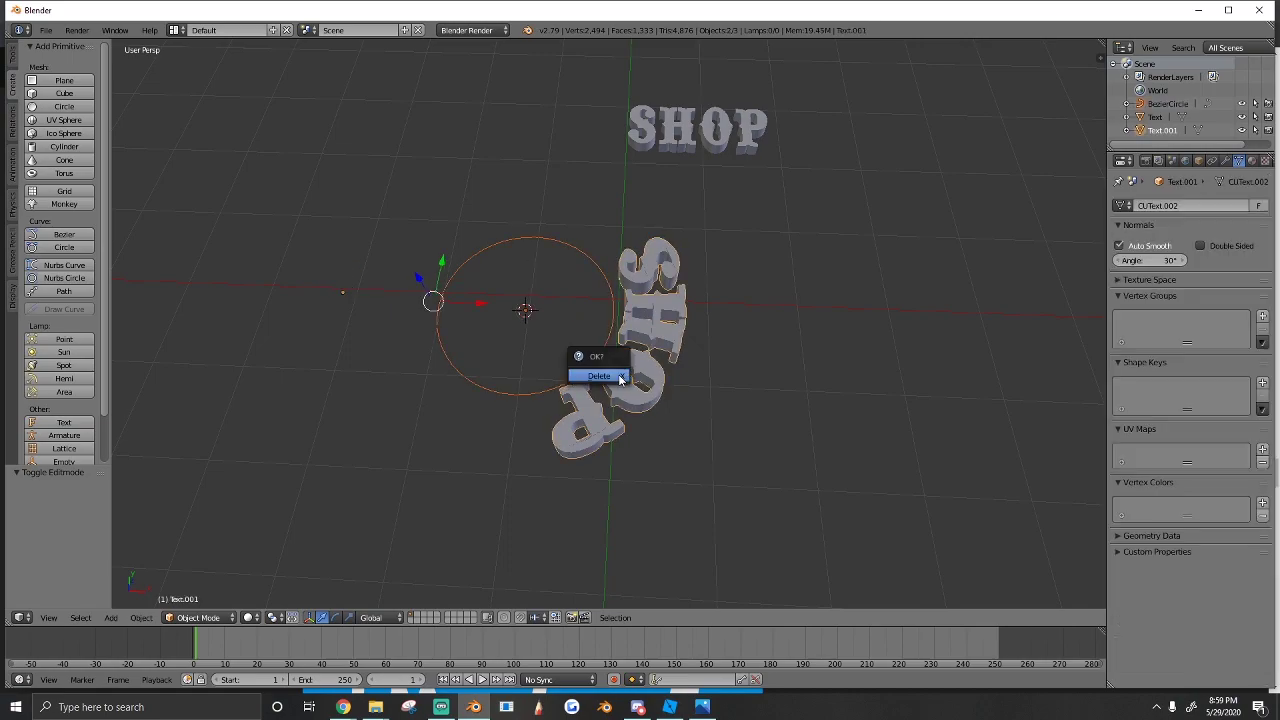
pyautogui.click(619, 376)
# Step: Move the remaining SHOP lettering nearer the grid centre, ending with a shift of about -2.568 along the Y axis
pyautogui.hotkey('shift', 'f')
pyautogui.click(608, 323)
pyautogui.moveTo(617, 312); pyautogui.dragTo(614, 318, button='right')
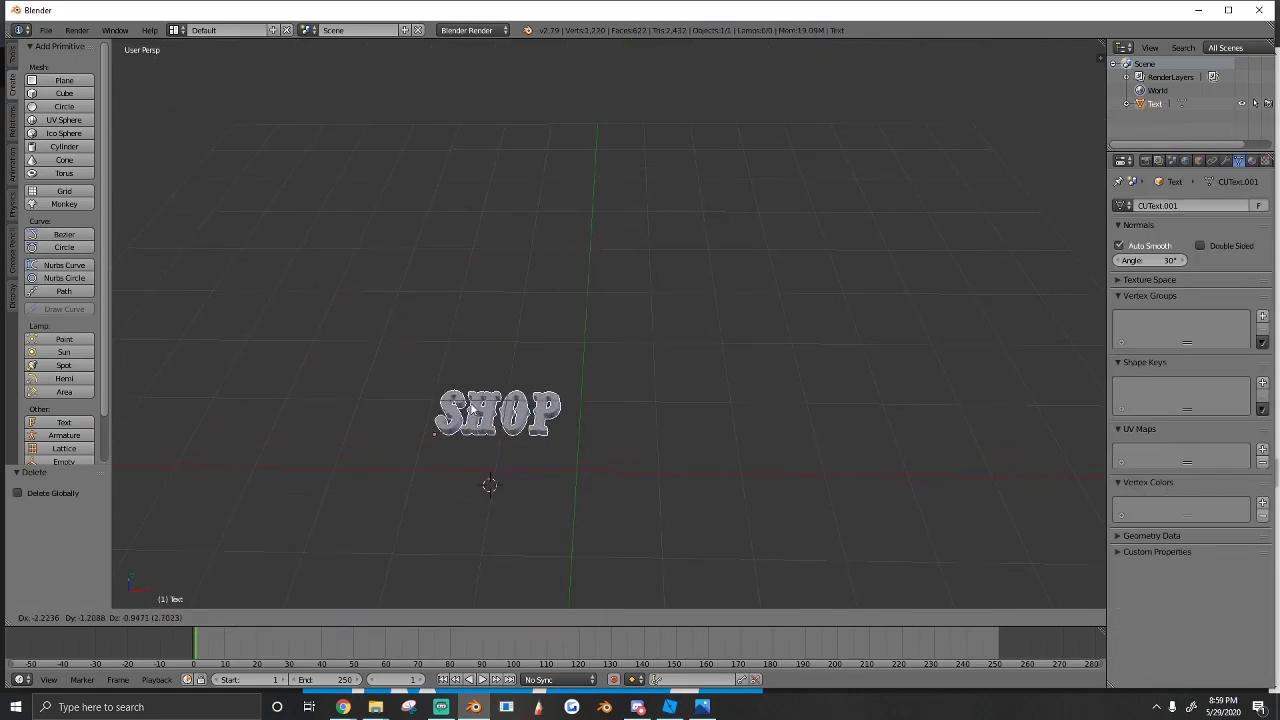
pyautogui.click(566, 329)
pyautogui.moveTo(522, 325); pyautogui.dragTo(491, 457)
pyautogui.hotkey('shift', 'f')
pyautogui.press('w')
pyautogui.click(609, 325)
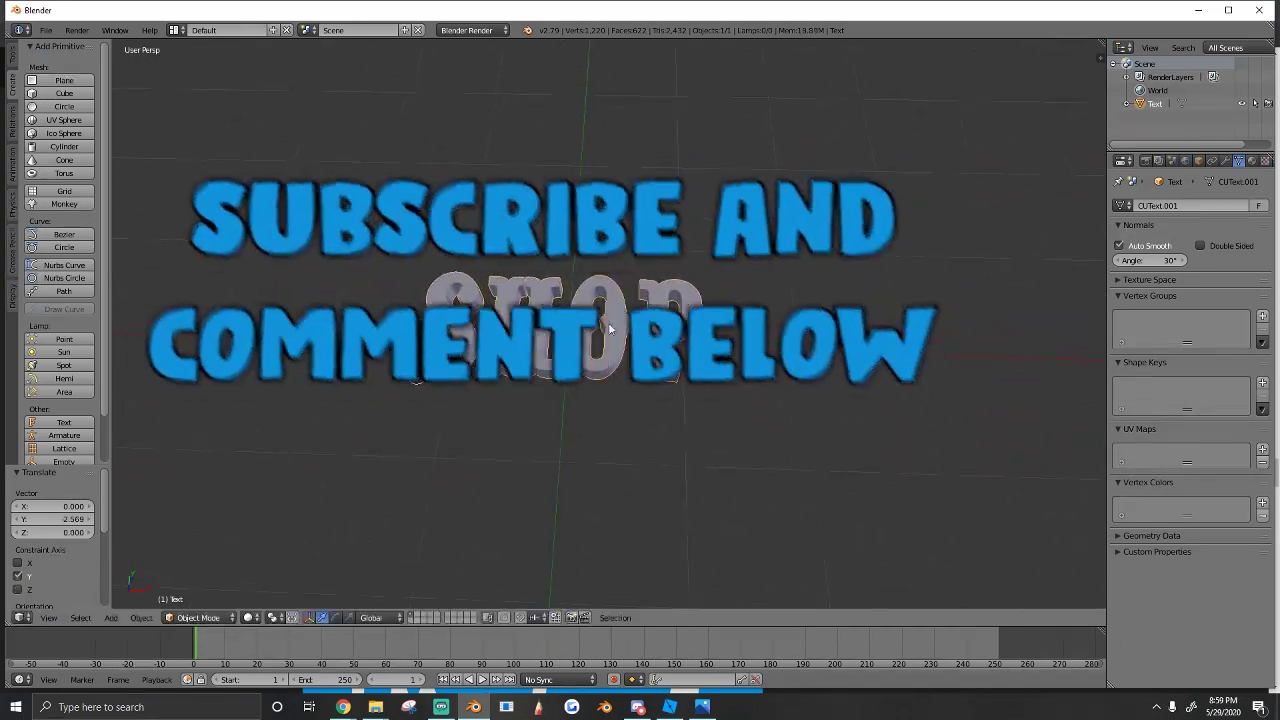
# Step: Try stretching the SHOP lettering along the global X axis and undo the scaling
pyautogui.press('s')
pyautogui.press('x')
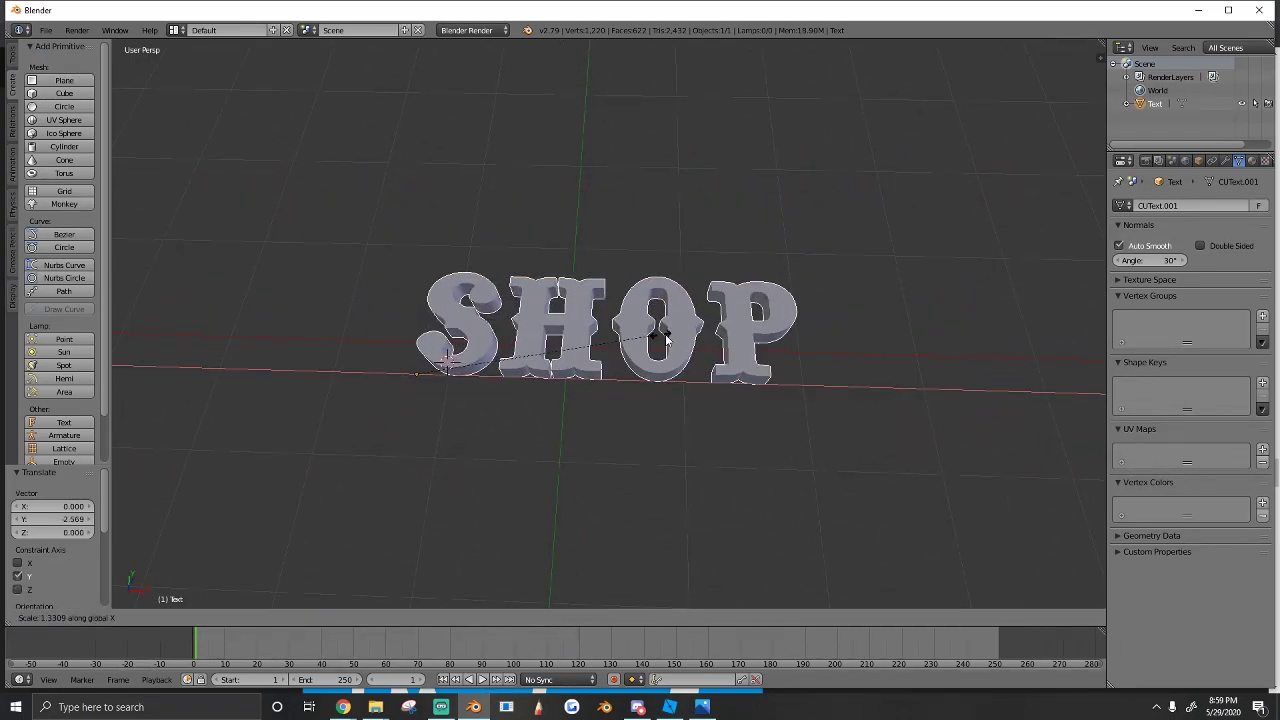
pyautogui.hotkey('ctrl', 'z')
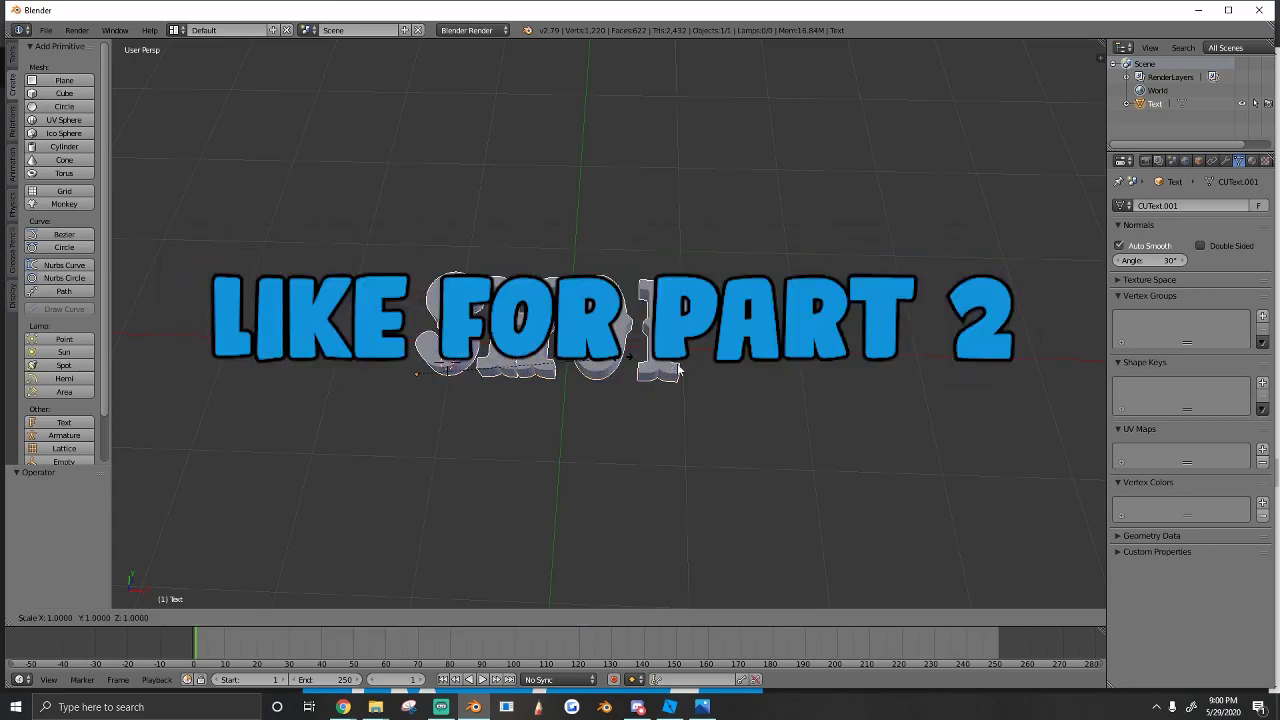
# Step: Widen the SHOP lettering by scaling it along the X axis only, keeping it selected
pyautogui.press('x')
pyautogui.click(678, 367)
pyautogui.press('a')
pyautogui.press('a')
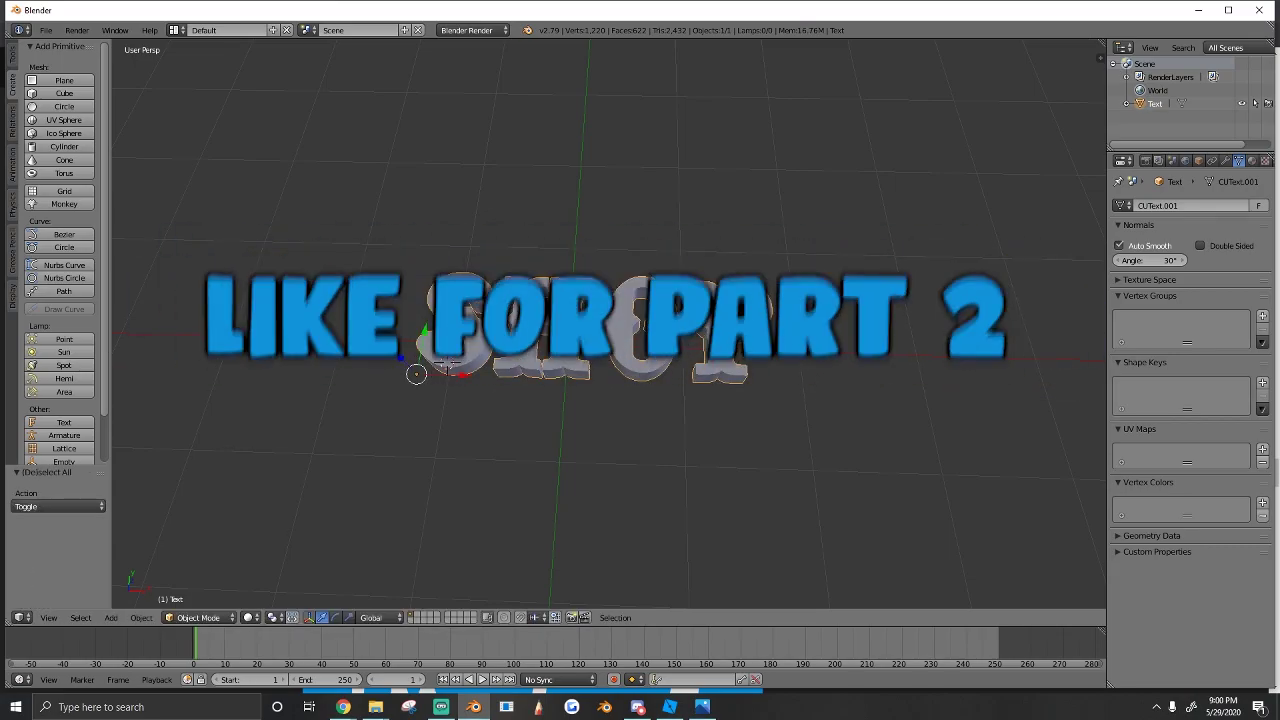